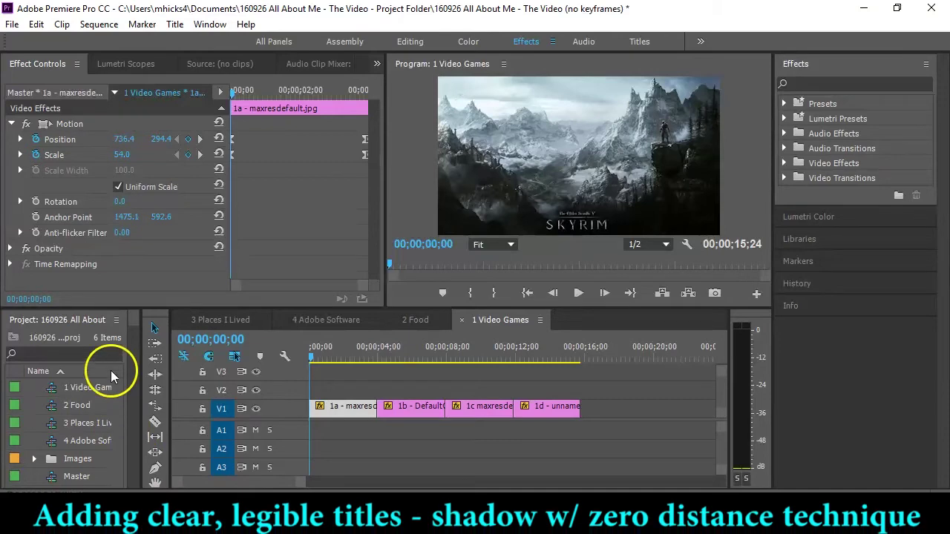
# Create a new bin named Titles in the project, with the project items sorted by name in descending order.
pyautogui.click(79, 367)
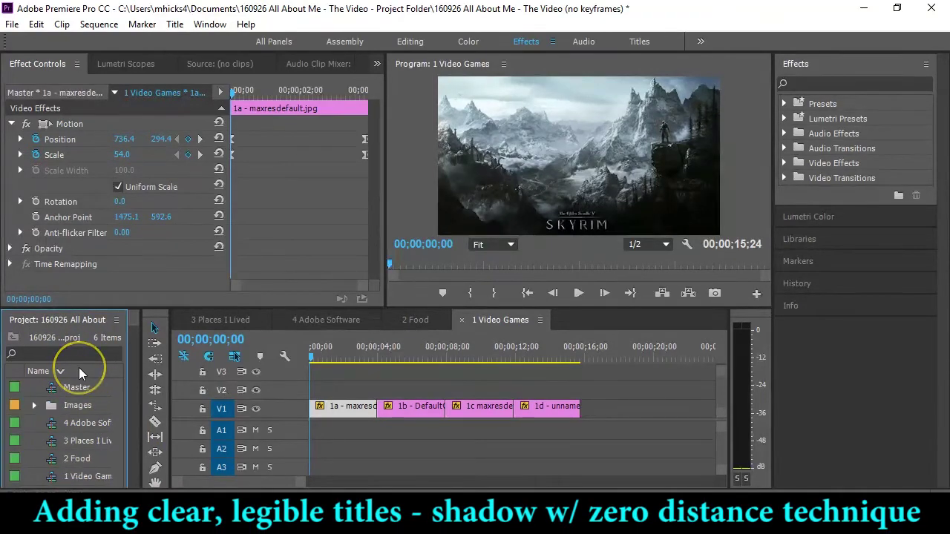
pyautogui.click(12, 24)
pyautogui.moveTo(45, 28)
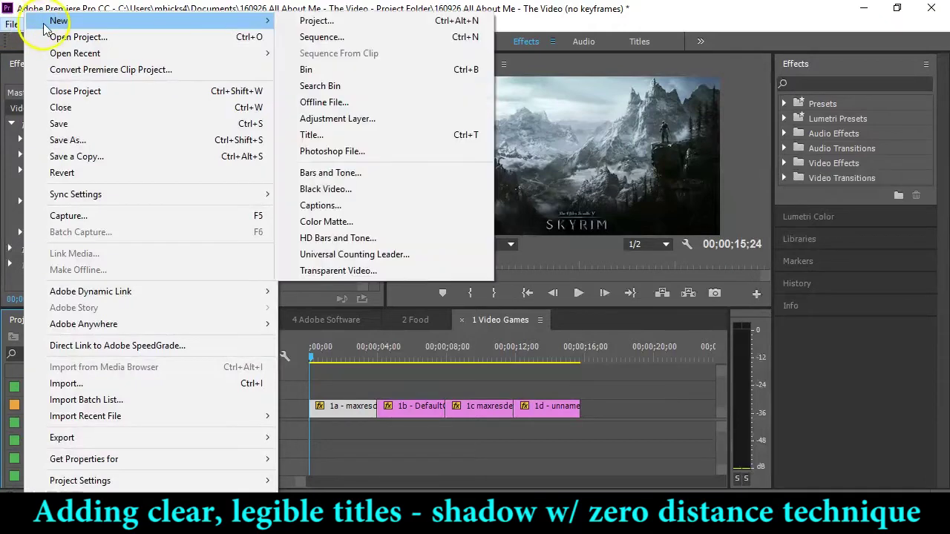
pyautogui.click(370, 69)
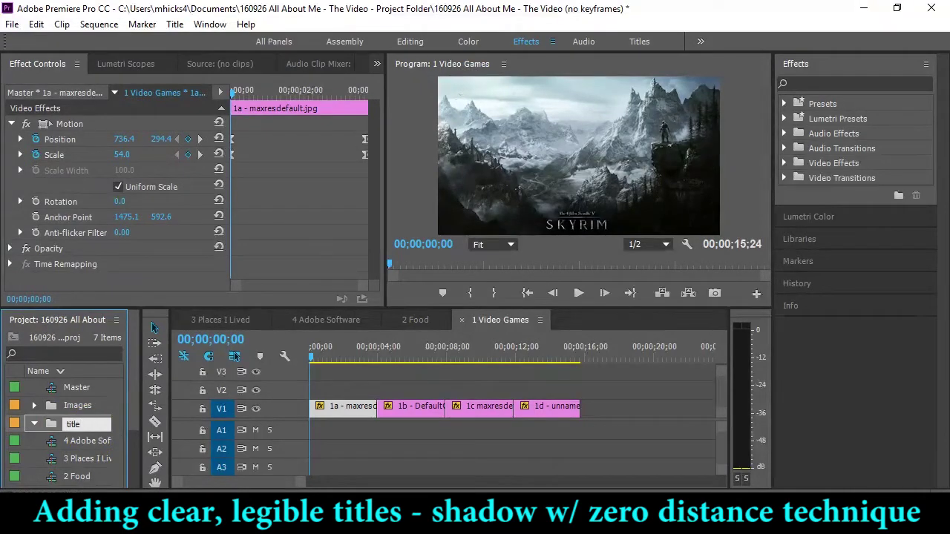
pyautogui.write('Titles')
pyautogui.press('Return')
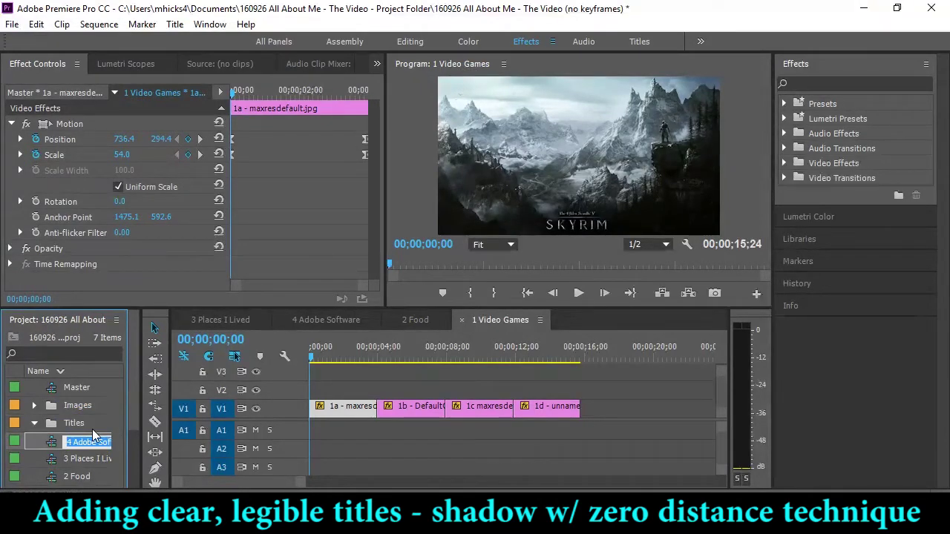
# Look through the Images bin and briefly widen the Project panel to inspect its New Bin control.
pyautogui.click(33, 405)
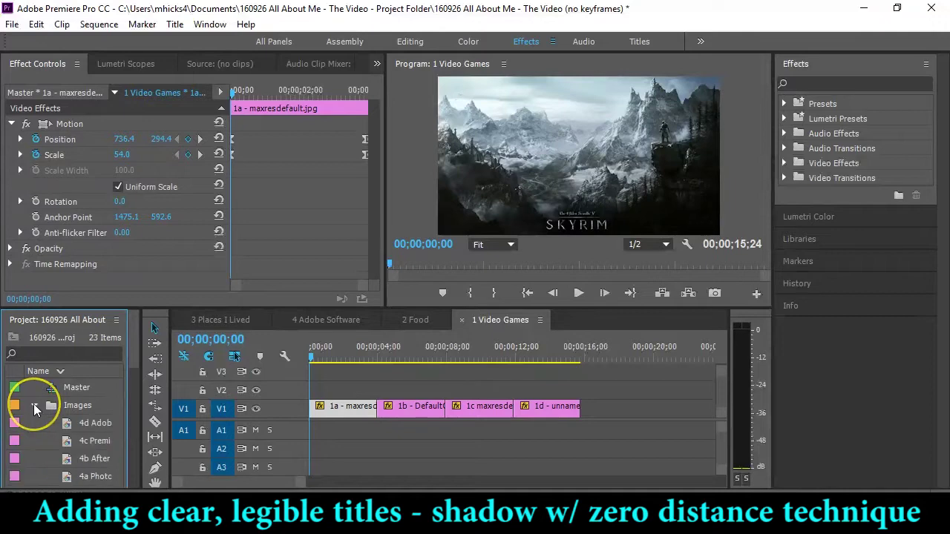
pyautogui.moveTo(137, 348); pyautogui.dragTo(136, 375)
pyautogui.click(33, 324)
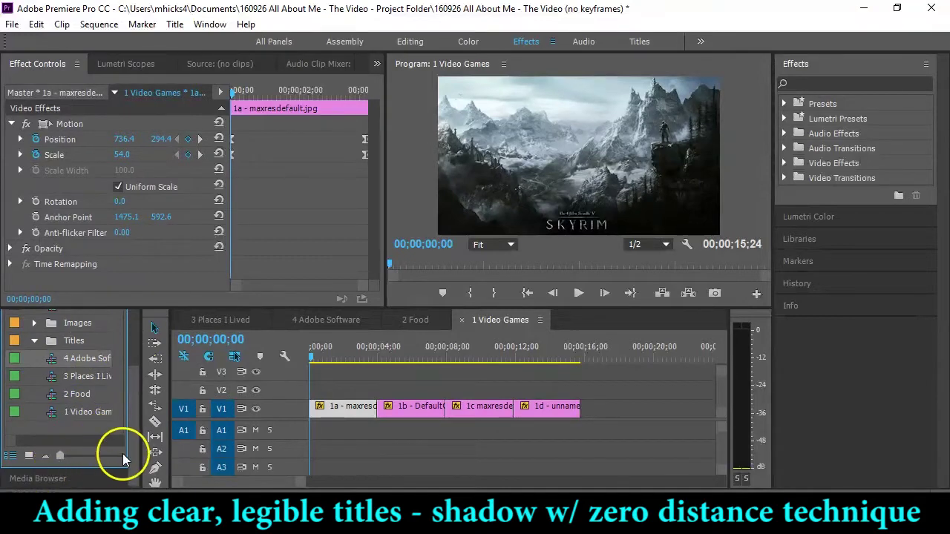
pyautogui.moveTo(139, 445); pyautogui.dragTo(270, 445)
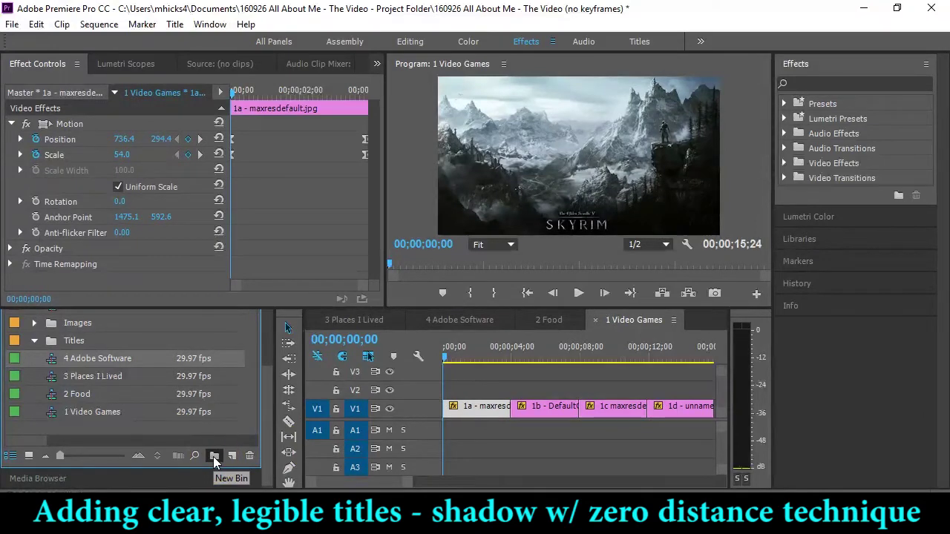
pyautogui.click(215, 456)
pyautogui.moveTo(264, 434); pyautogui.dragTo(152, 426)
pyautogui.moveTo(303, 406); pyautogui.dragTo(187, 409)
# Place the playhead near the start of the 1 Video Games sequence and create a 1280 by 720 title named 1a - Skyrim.
pyautogui.moveTo(373, 345); pyautogui.dragTo(329, 361)
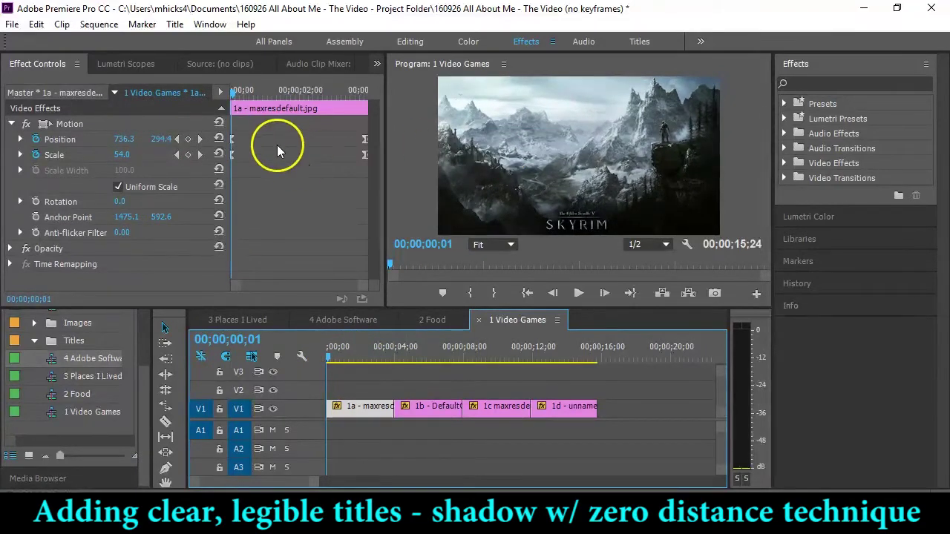
pyautogui.click(12, 24)
pyautogui.moveTo(56, 24)
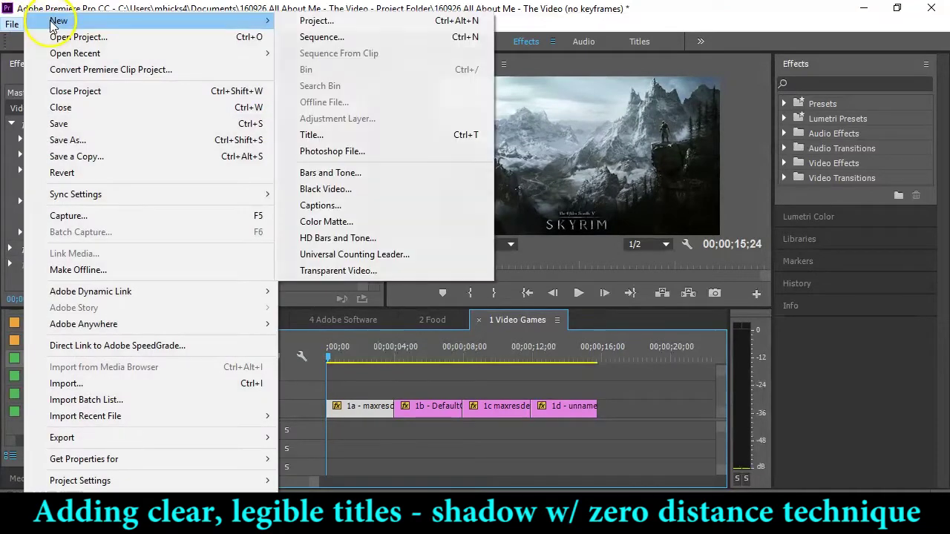
pyautogui.click(365, 135)
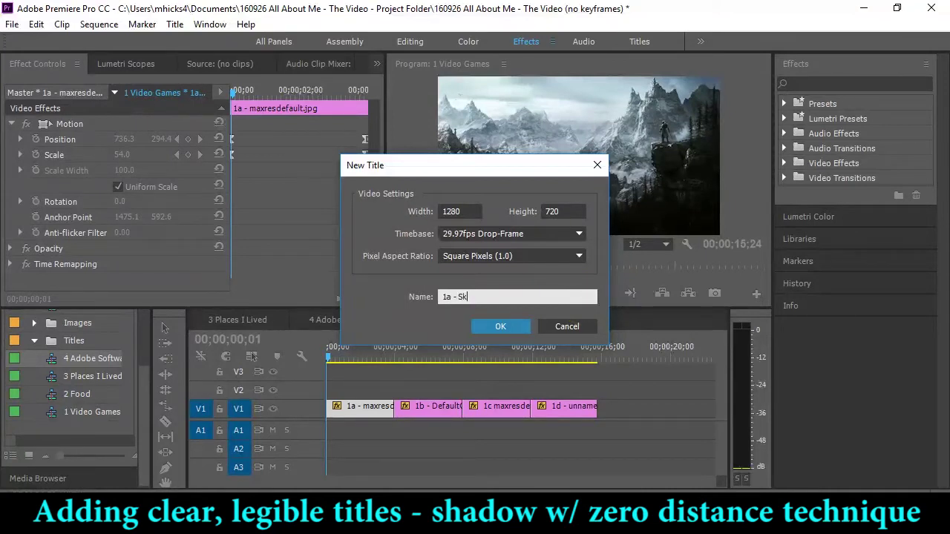
pyautogui.click(593, 297)
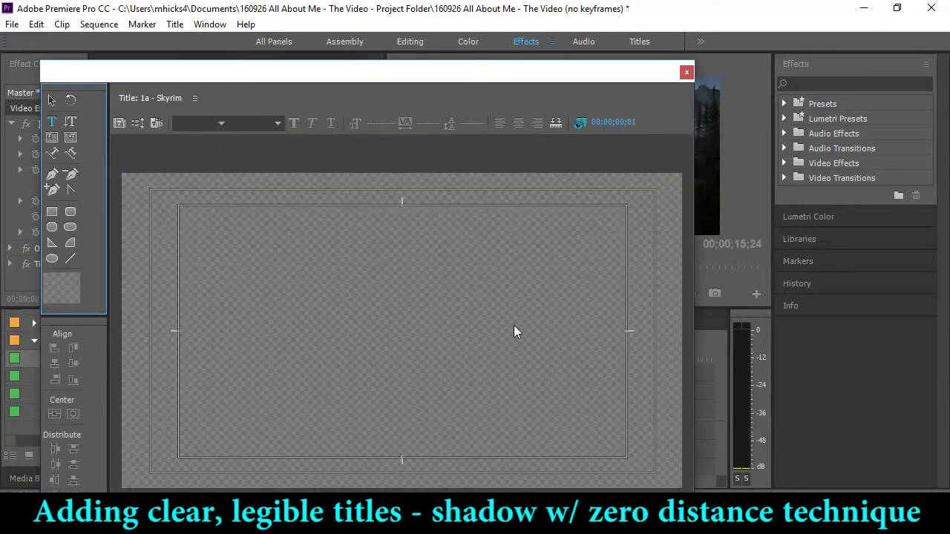
# Enlarge the title window to nearly fill the screen and look over the available title style presets.
pyautogui.moveTo(505, 65); pyautogui.dragTo(467, 19)
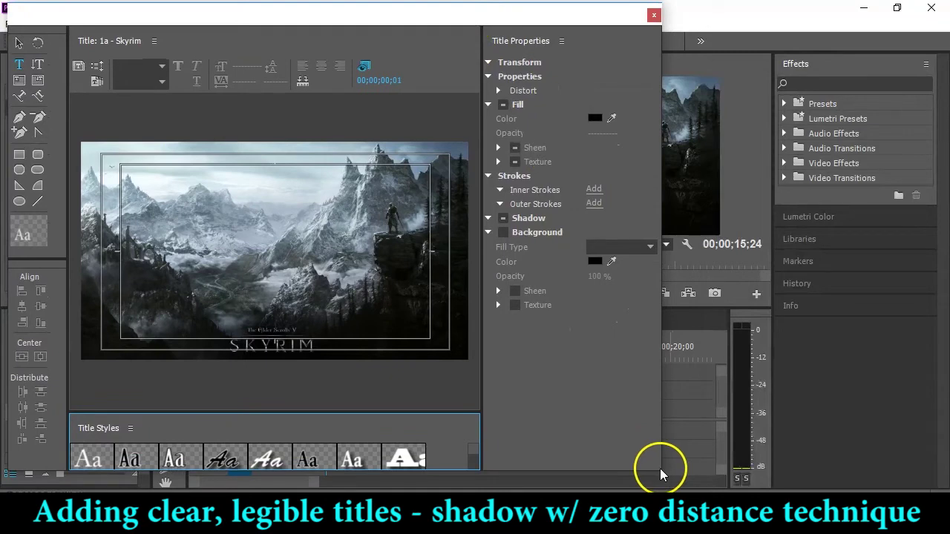
pyautogui.moveTo(659, 469); pyautogui.dragTo(942, 490)
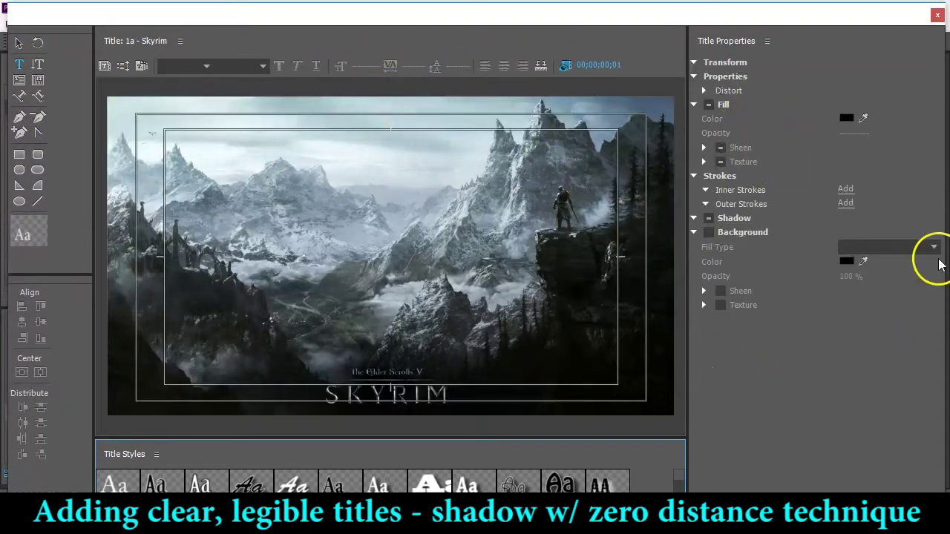
pyautogui.moveTo(583, 439); pyautogui.dragTo(581, 296)
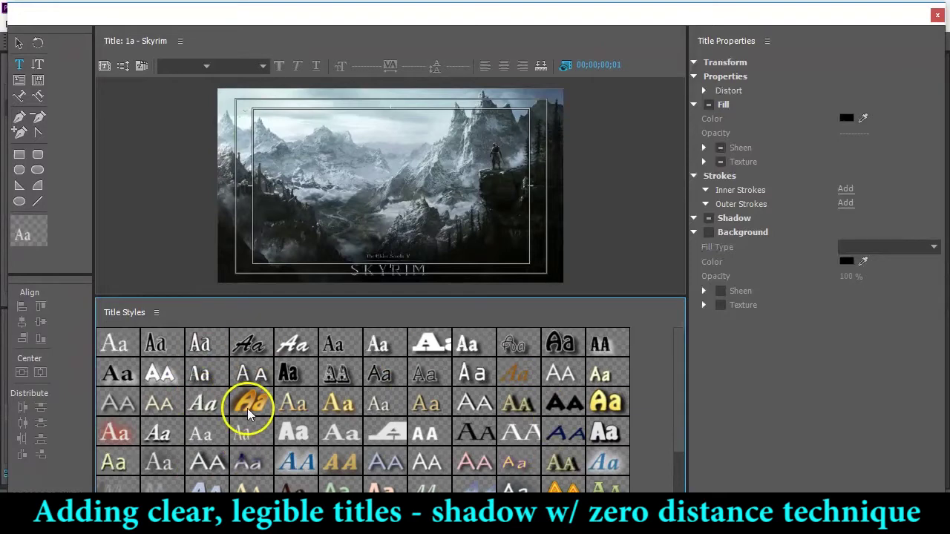
pyautogui.moveTo(205, 296); pyautogui.dragTo(226, 434)
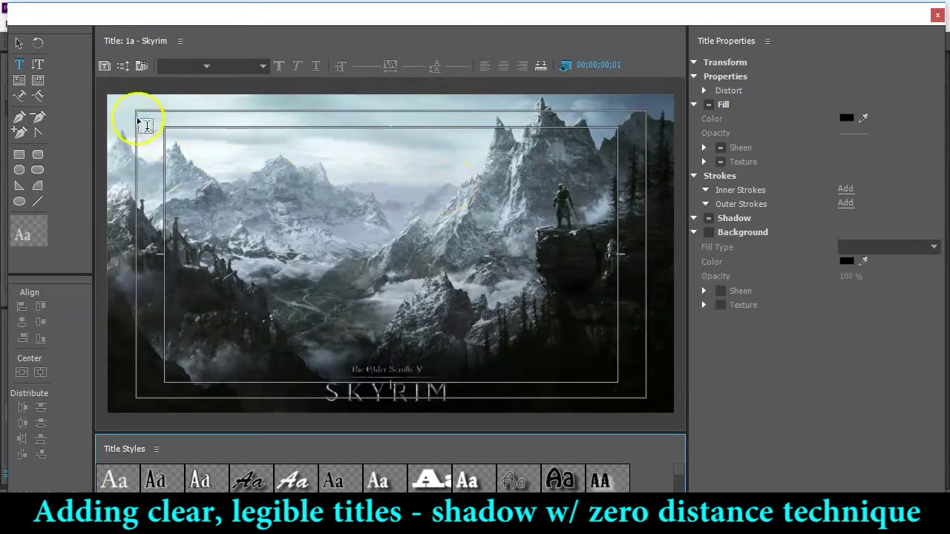
pyautogui.click(512, 152)
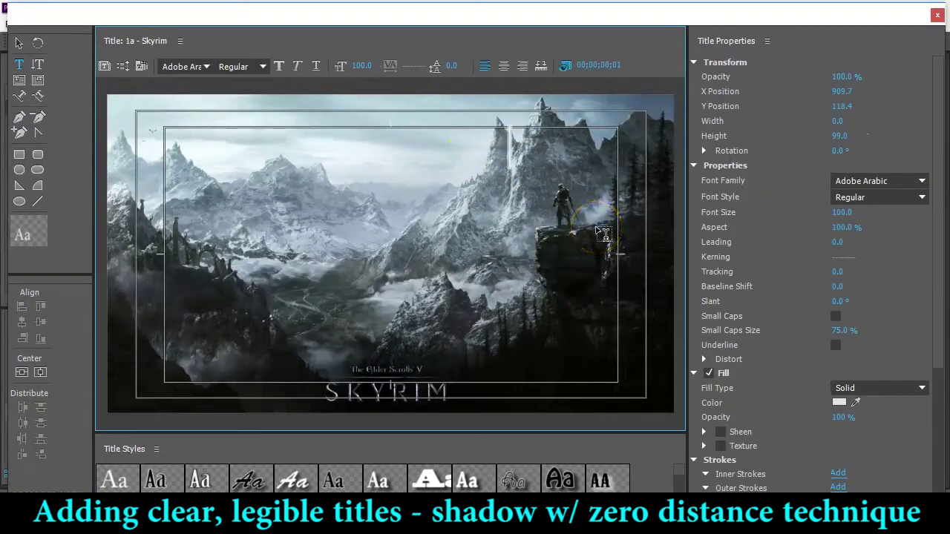
pyautogui.write('kjasdkfj;alksd')
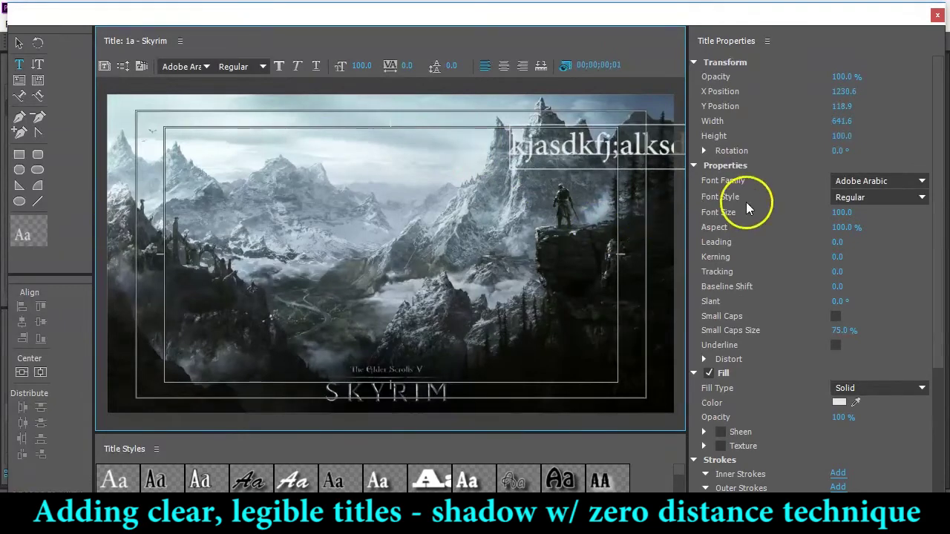
pyautogui.moveTo(684, 218); pyautogui.dragTo(841, 218)
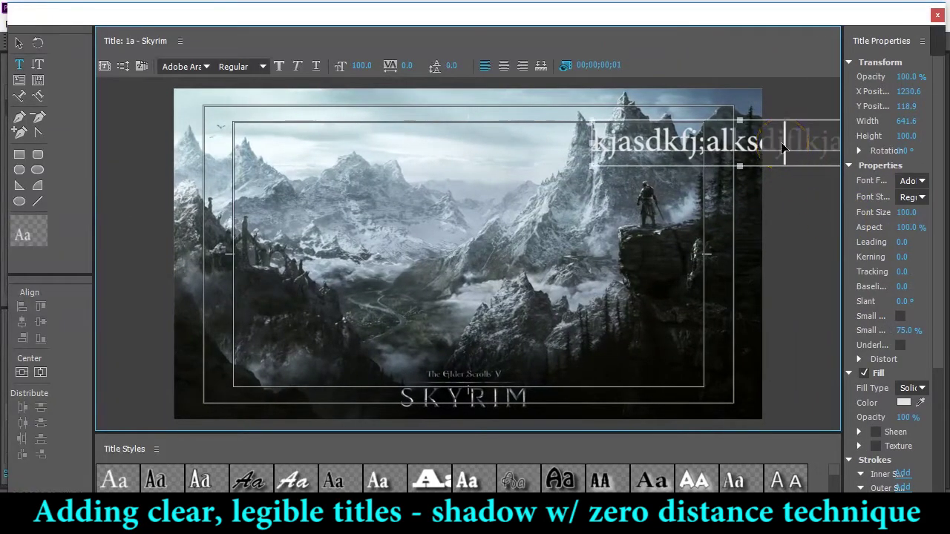
pyautogui.hotkey('ctrl', 'a')
pyautogui.press('Escape')
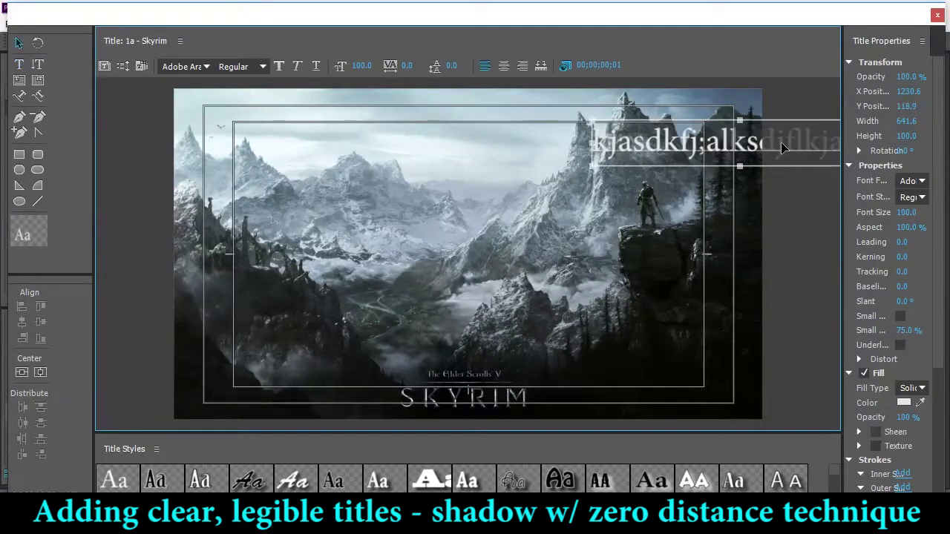
pyautogui.click(19, 42)
pyautogui.click(709, 146)
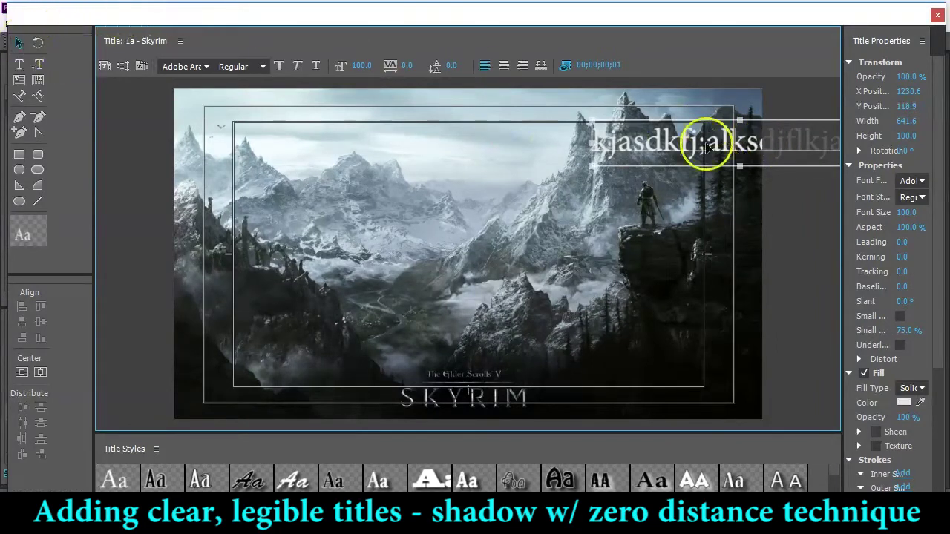
pyautogui.press('Delete')
# Add a text box about 554 by 204 at the upper-left corner of the outer safe margin, reading "Skyrim is HUGE!".
pyautogui.click(20, 66)
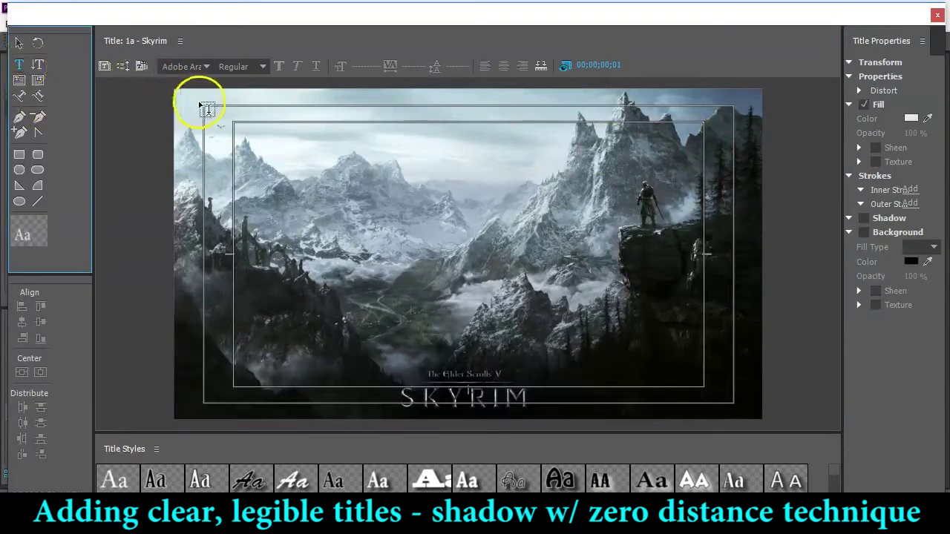
pyautogui.moveTo(205, 108); pyautogui.dragTo(458, 201)
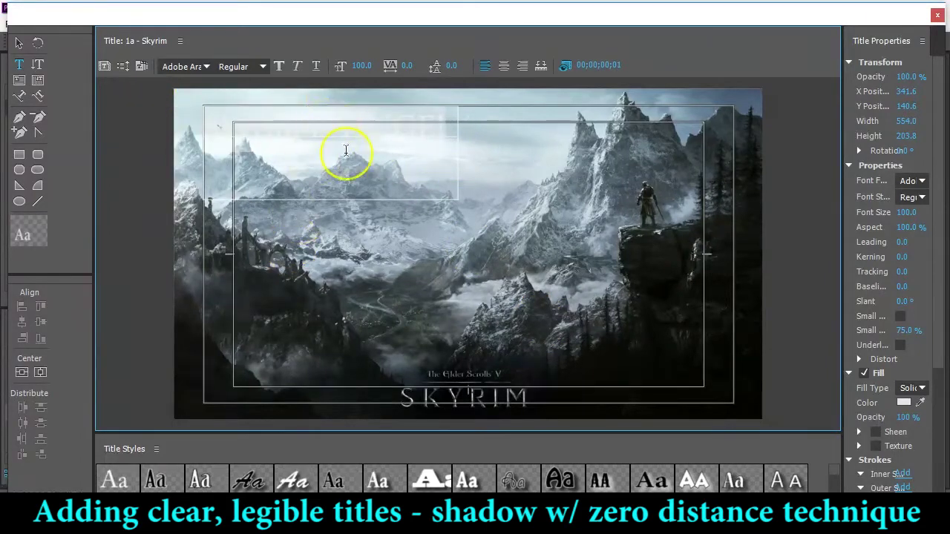
# Try Bold and several fonts, including Malgun Gothic, on the title text and set it to Adobe Gothic Std with style B.
pyautogui.click(263, 66)
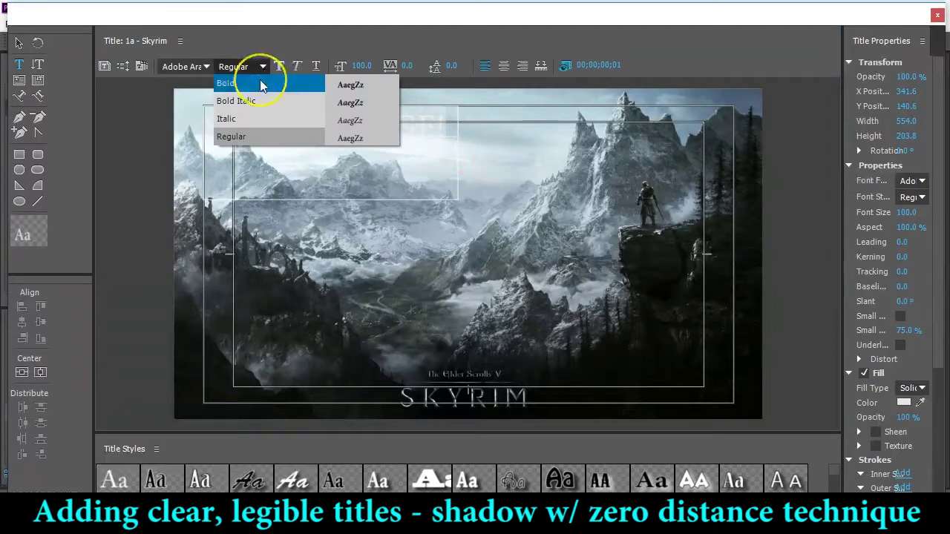
pyautogui.click(261, 84)
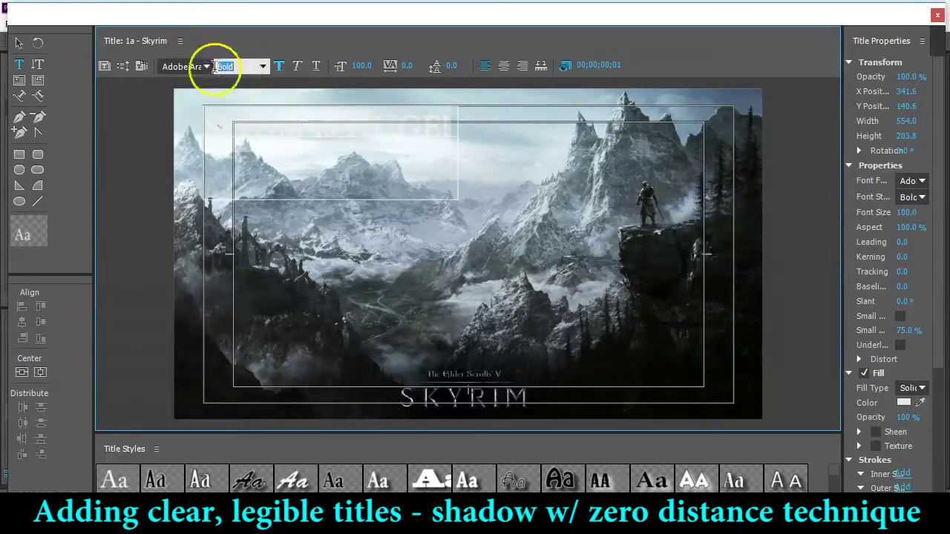
pyautogui.click(192, 65)
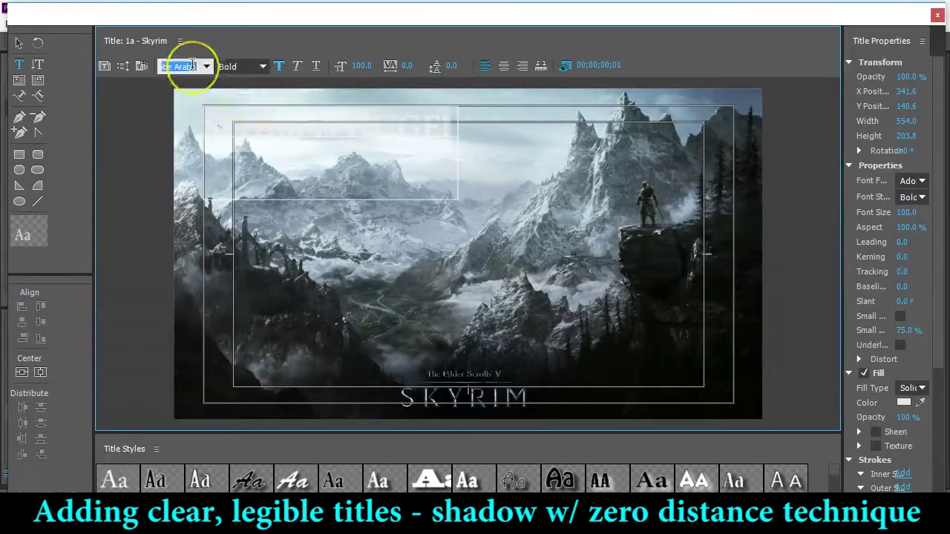
pyautogui.write('Malgun Gothic')
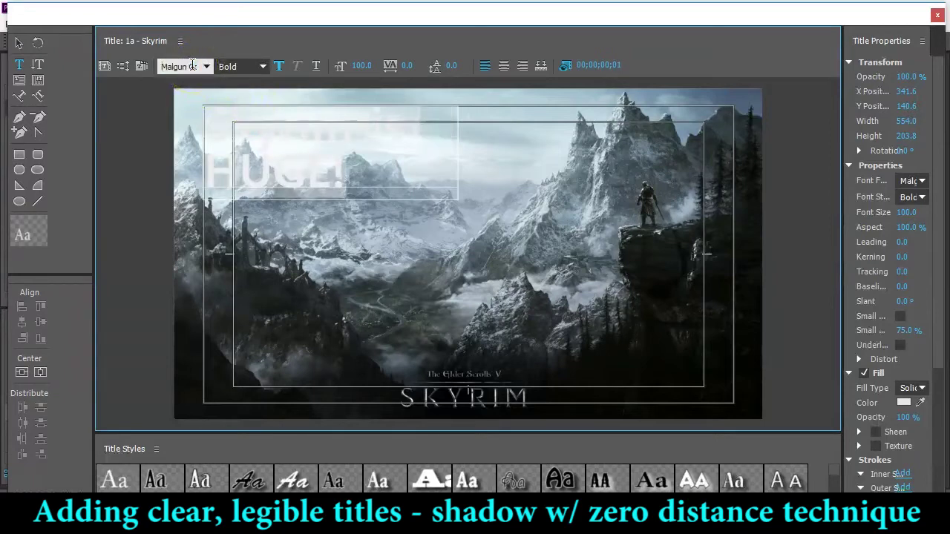
pyautogui.scroll(-4, 191, 65)
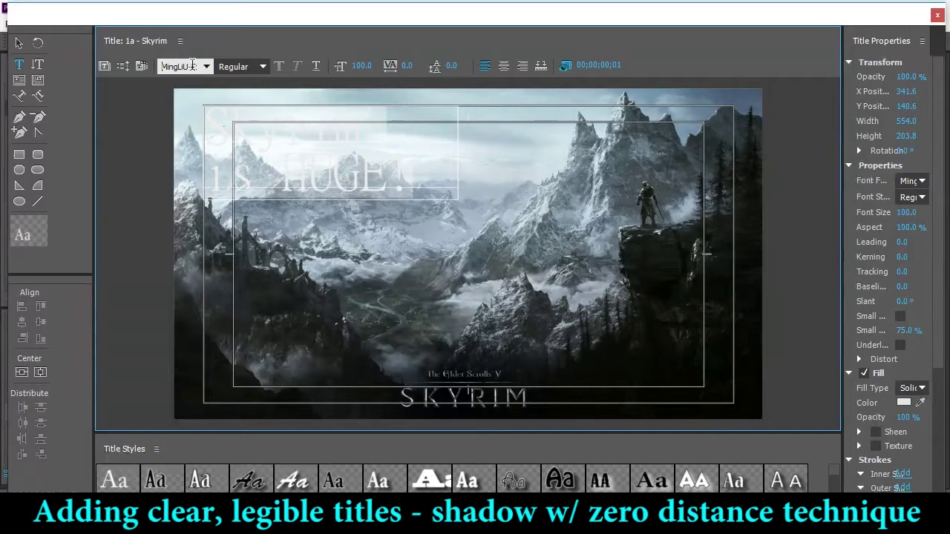
pyautogui.scroll(-1, 191, 65)
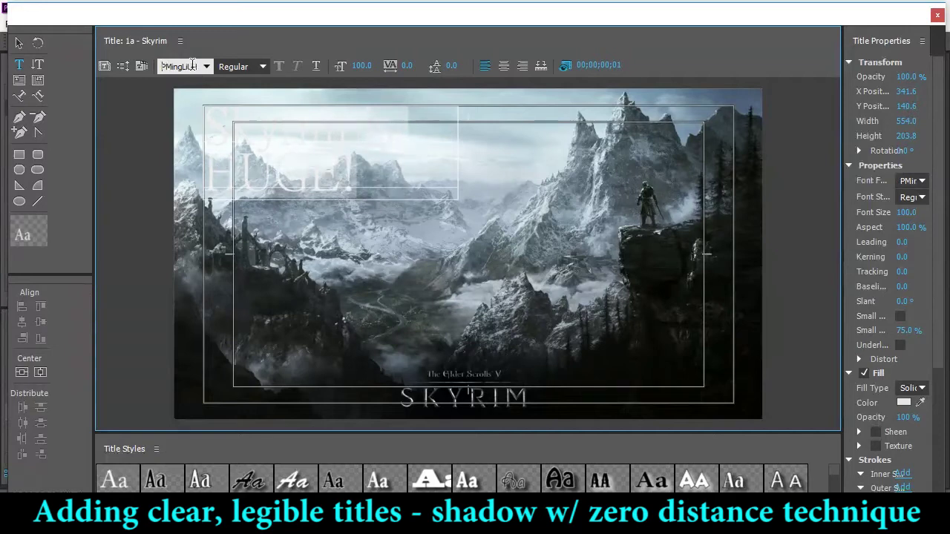
pyautogui.scroll(-1, 191, 65)
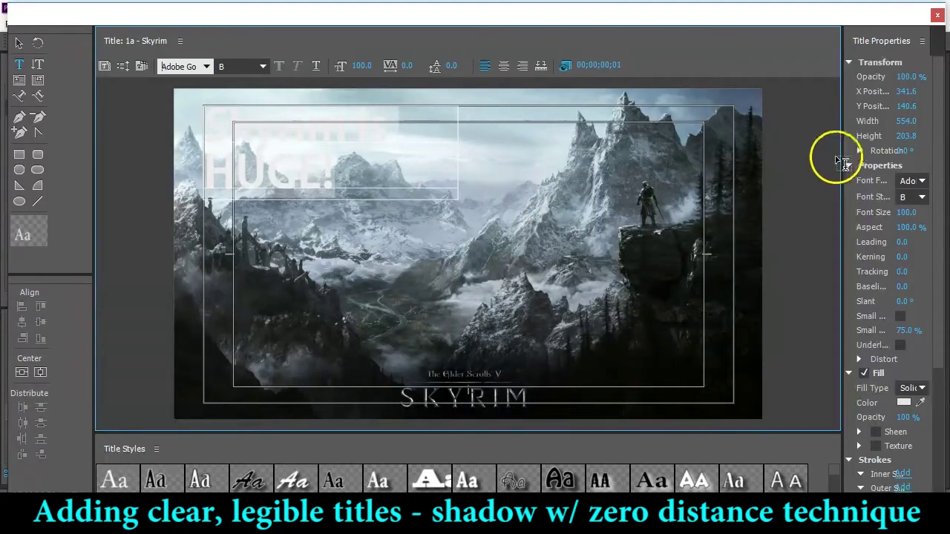
# Widen the title properties area and set the text's tracking to 4.0 and leading to 15.0, with the background video temporarily hidden.
pyautogui.moveTo(842, 158); pyautogui.dragTo(685, 148)
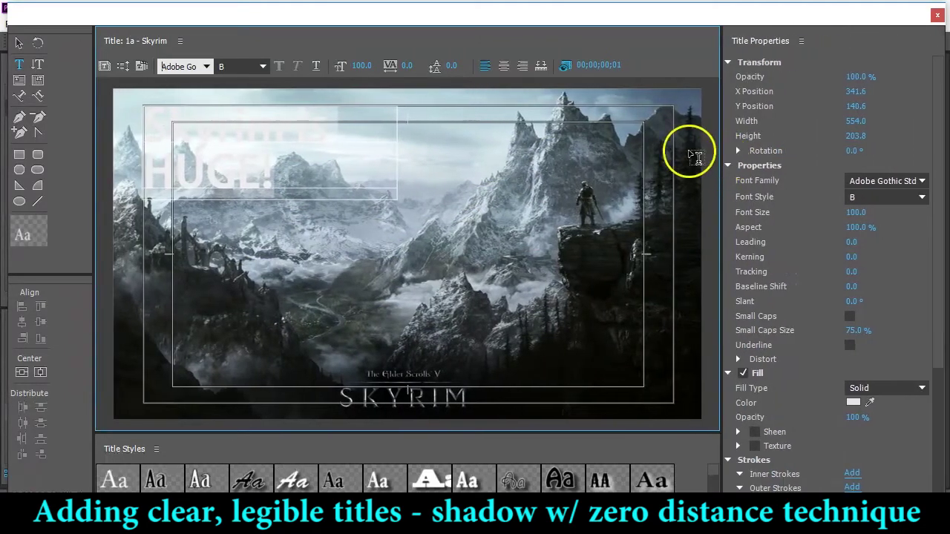
pyautogui.click(565, 67)
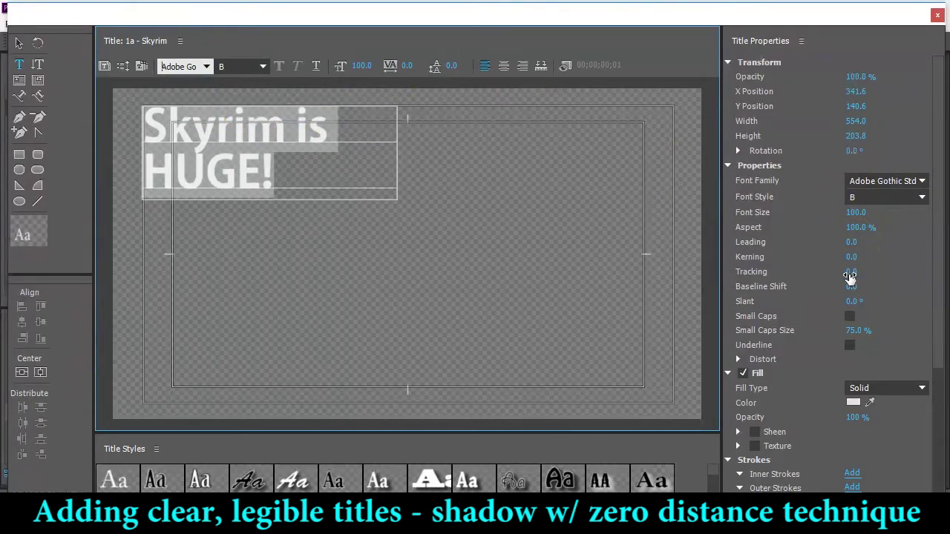
pyautogui.moveTo(849, 276)
pyautogui.mouseDown()
pyautogui.moveTo(871, 275)
pyautogui.moveTo(860, 274)
pyautogui.mouseUp()
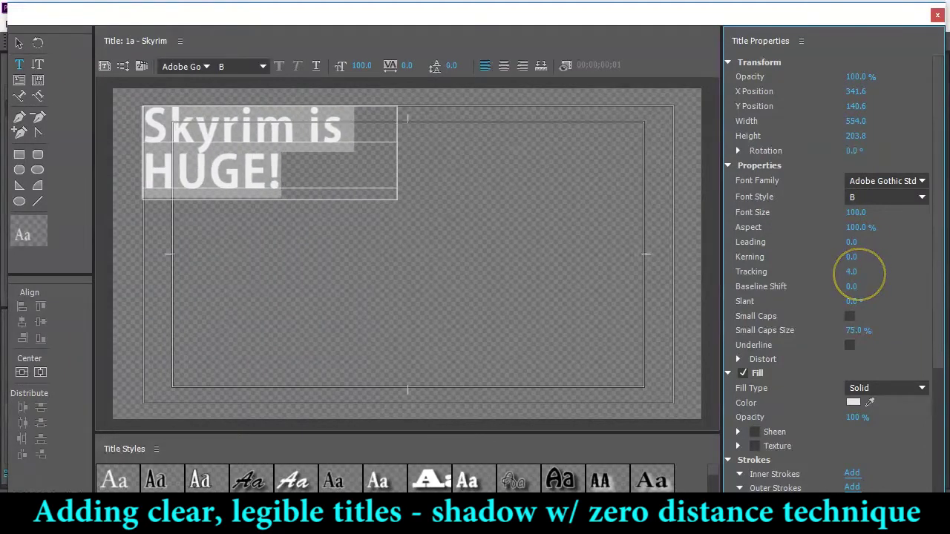
pyautogui.moveTo(859, 238); pyautogui.dragTo(870, 239)
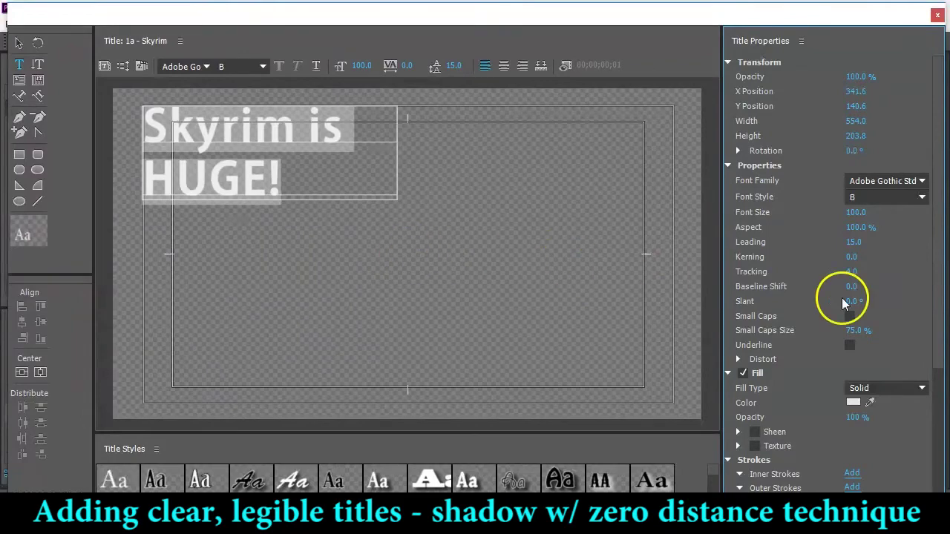
pyautogui.moveTo(933, 227); pyautogui.dragTo(933, 364)
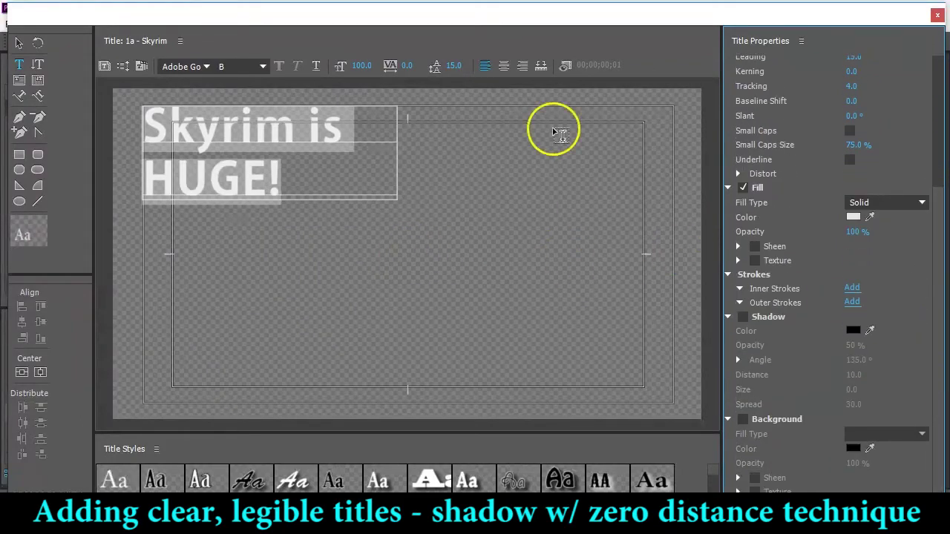
pyautogui.click(563, 68)
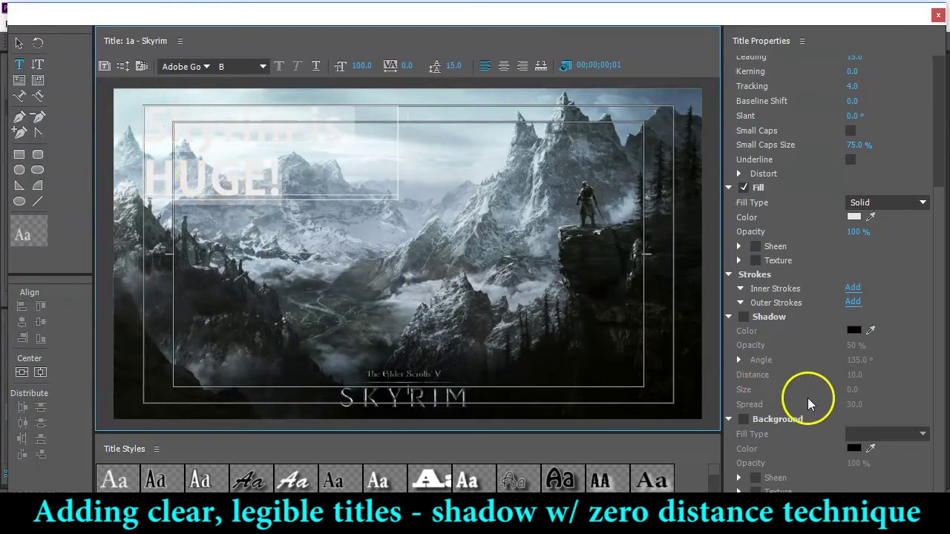
# Try a black edge outer stroke of size 23.0 on the title text.
pyautogui.click(852, 303)
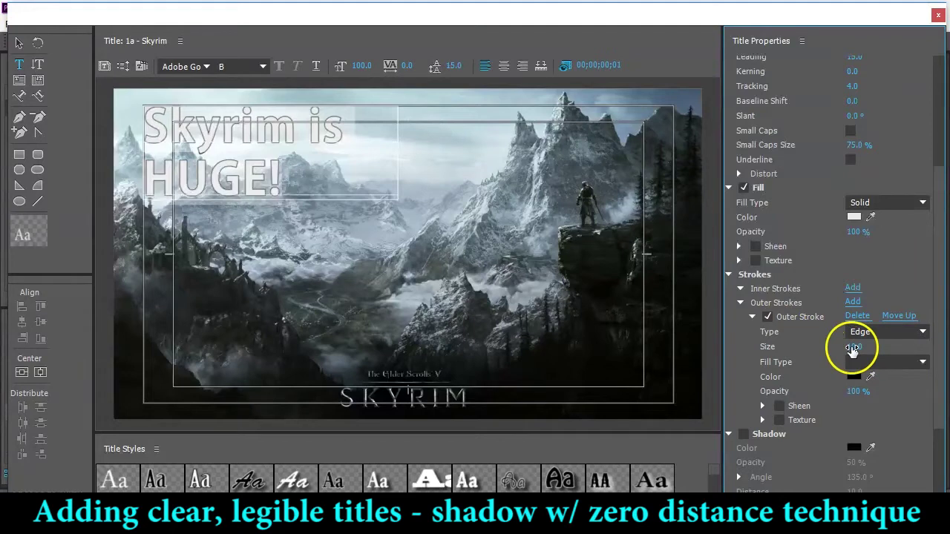
pyautogui.moveTo(859, 347)
pyautogui.mouseDown()
pyautogui.moveTo(903, 340)
pyautogui.moveTo(863, 344)
pyautogui.moveTo(880, 343)
pyautogui.mouseUp()
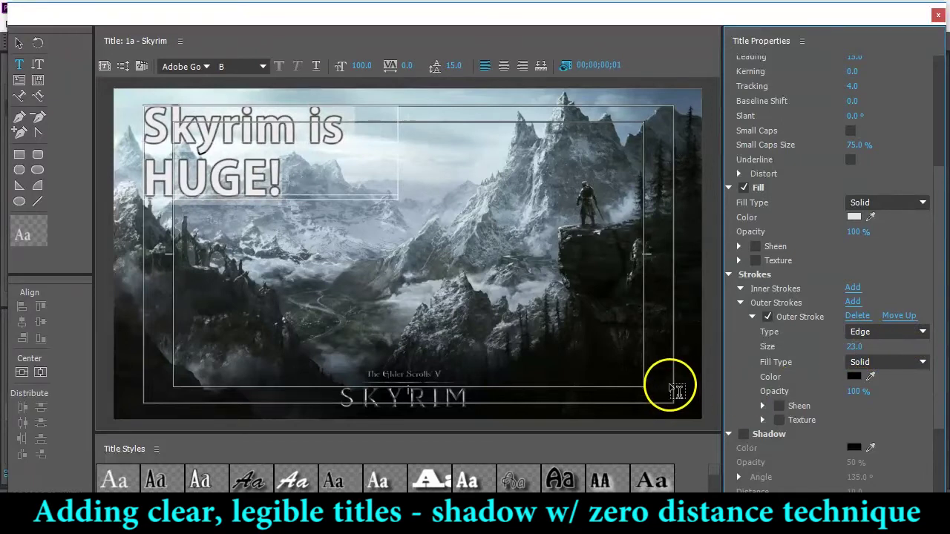
pyautogui.click(764, 318)
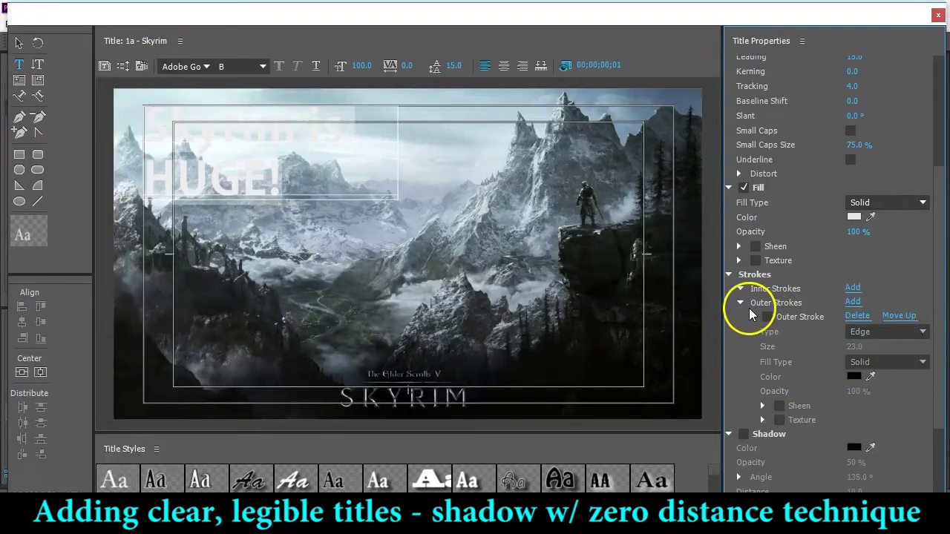
pyautogui.click(739, 303)
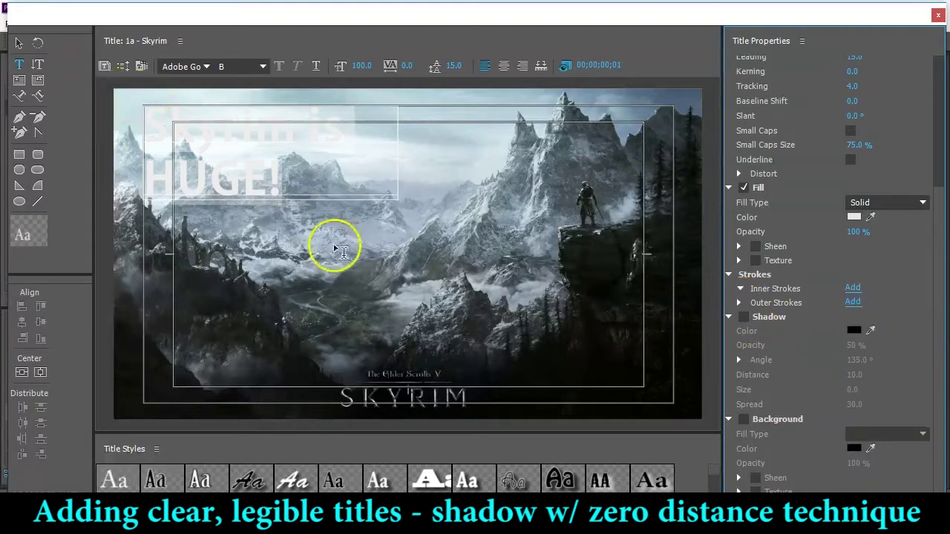
# Turn on the title's shadow with 100% opacity, distance 0.0, size 59.0 and spread 50.0, and compare the text with and without it.
pyautogui.click(744, 317)
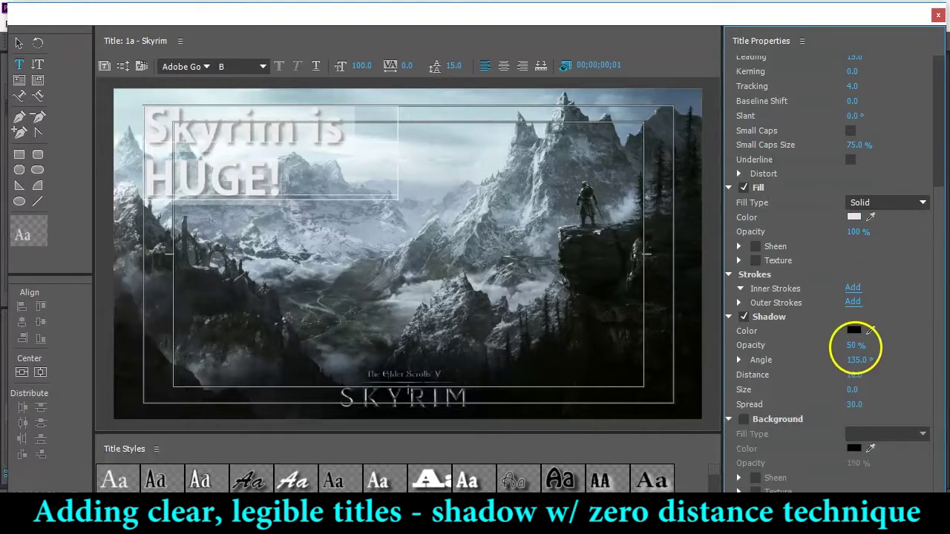
pyautogui.moveTo(856, 345); pyautogui.dragTo(924, 340)
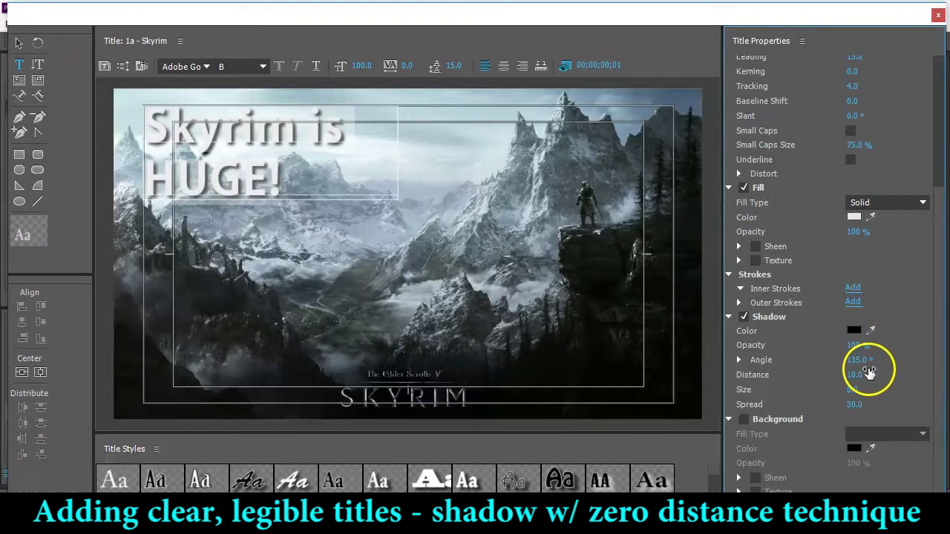
pyautogui.moveTo(859, 375); pyautogui.dragTo(825, 377)
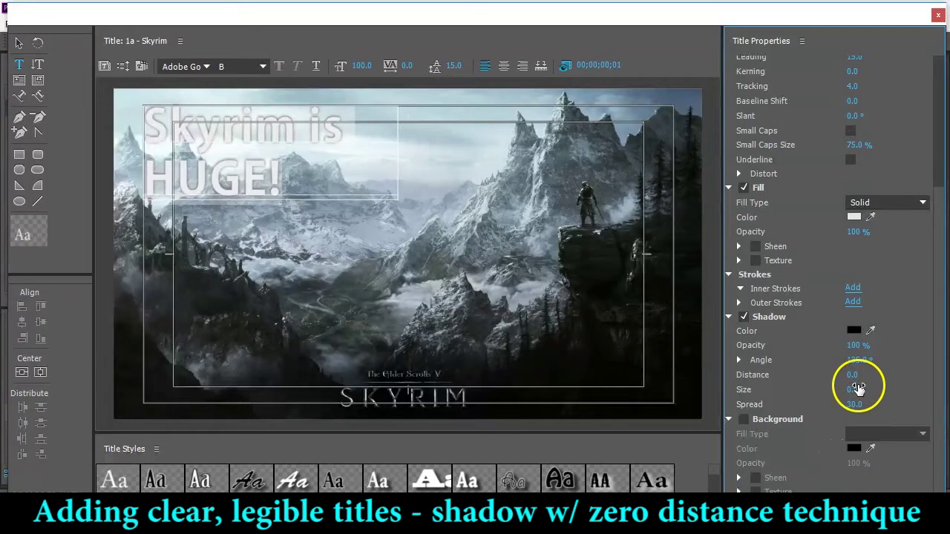
pyautogui.moveTo(859, 406); pyautogui.dragTo(789, 403)
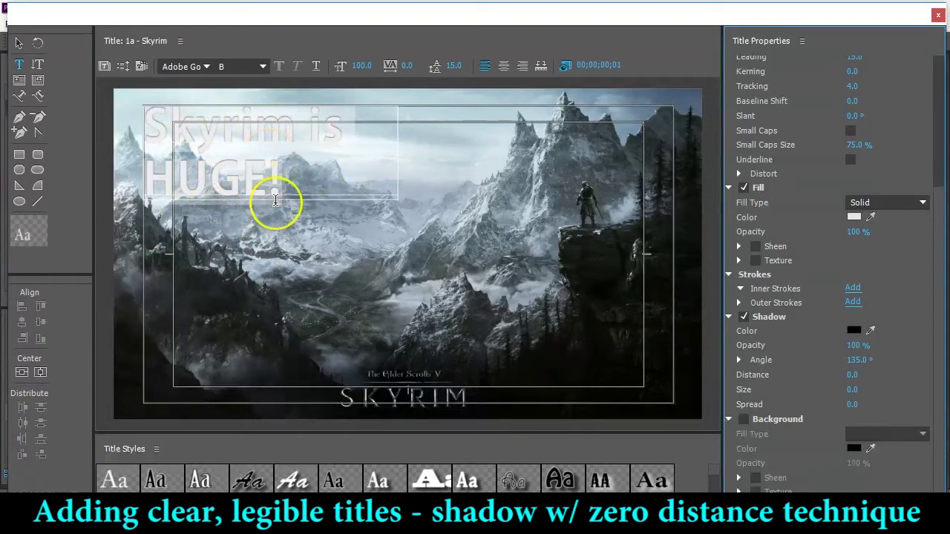
pyautogui.moveTo(852, 389); pyautogui.dragTo(873, 389)
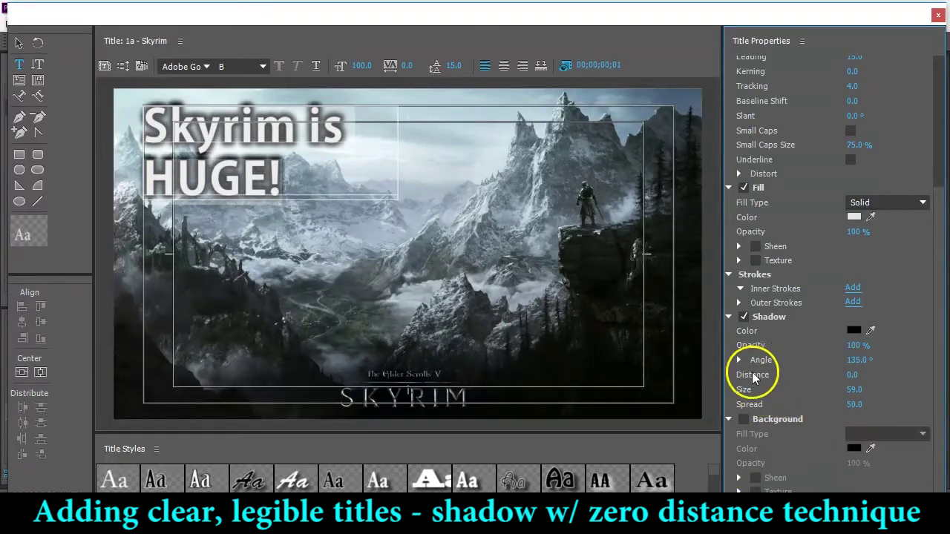
pyautogui.click(743, 317)
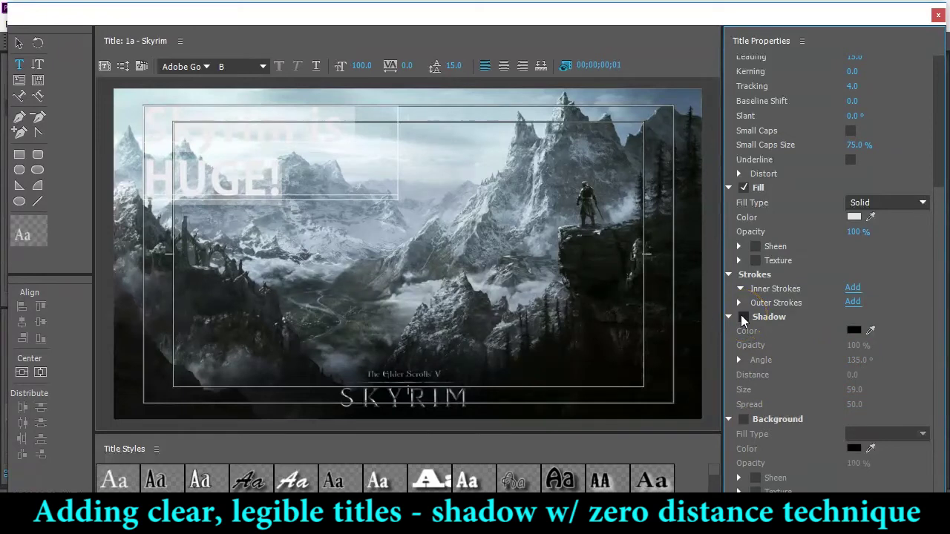
pyautogui.click(744, 317)
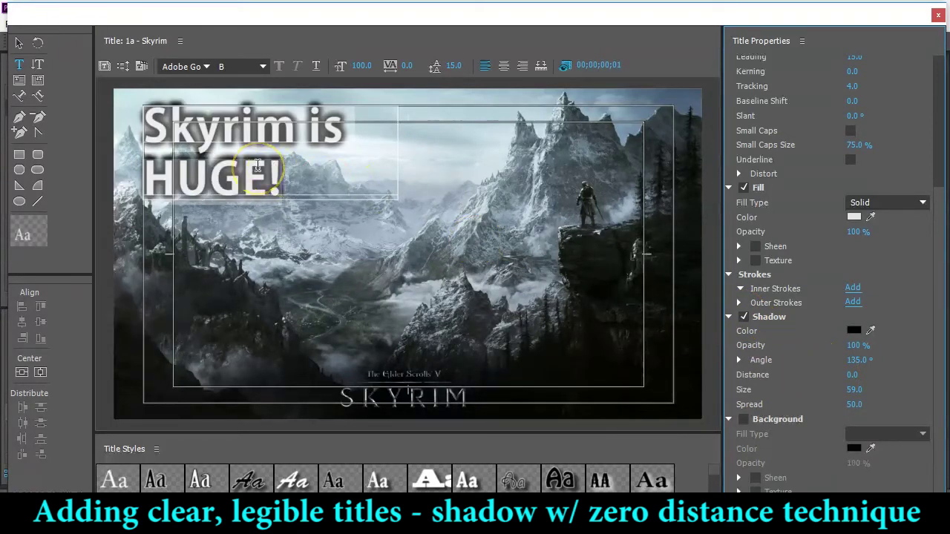
# Move the title text box to the lower-right corner of the outer safe margin and right-align its text.
pyautogui.click(20, 43)
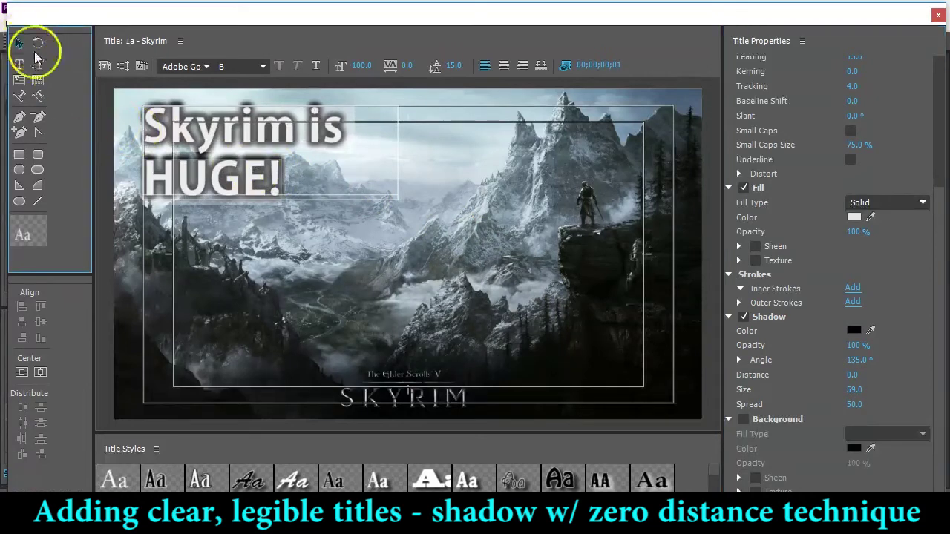
pyautogui.click(231, 162)
pyautogui.moveTo(232, 167); pyautogui.dragTo(590, 374)
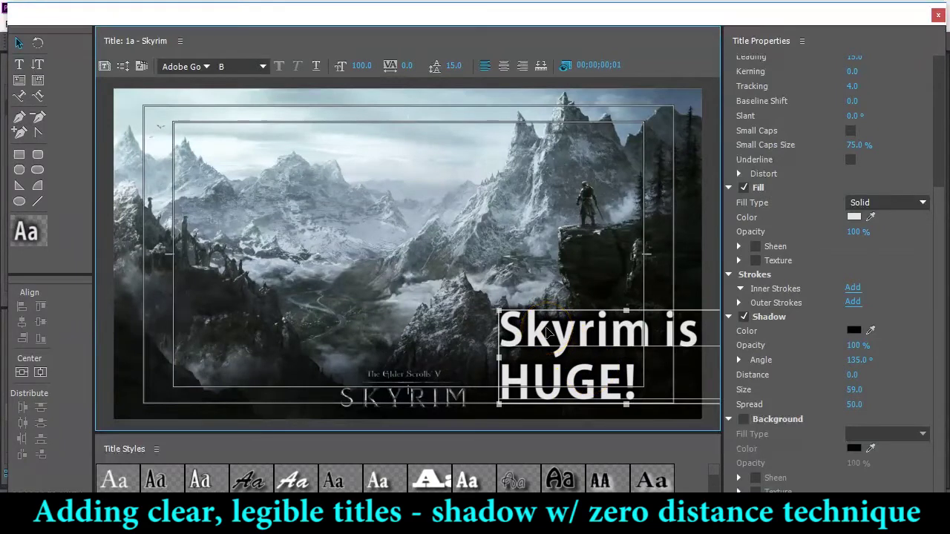
pyautogui.moveTo(557, 339); pyautogui.dragTo(500, 335)
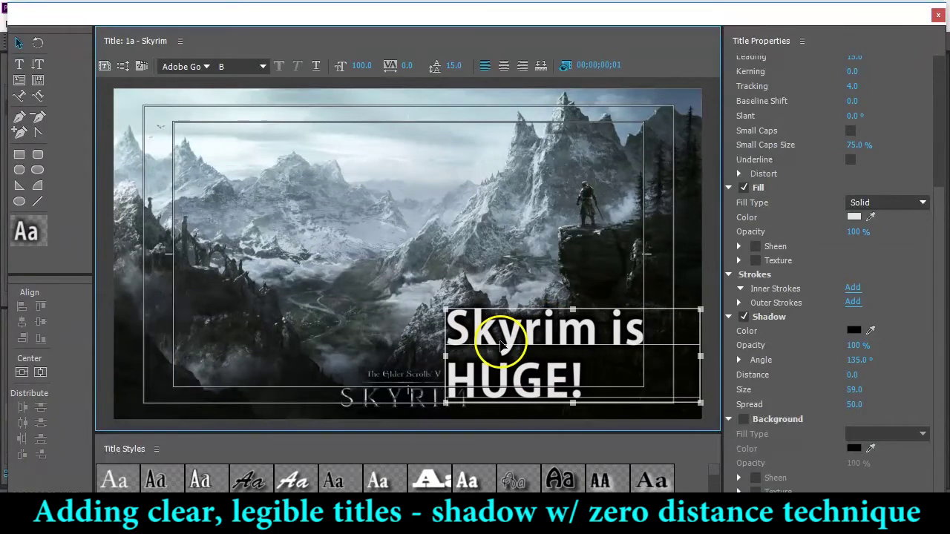
pyautogui.click(524, 67)
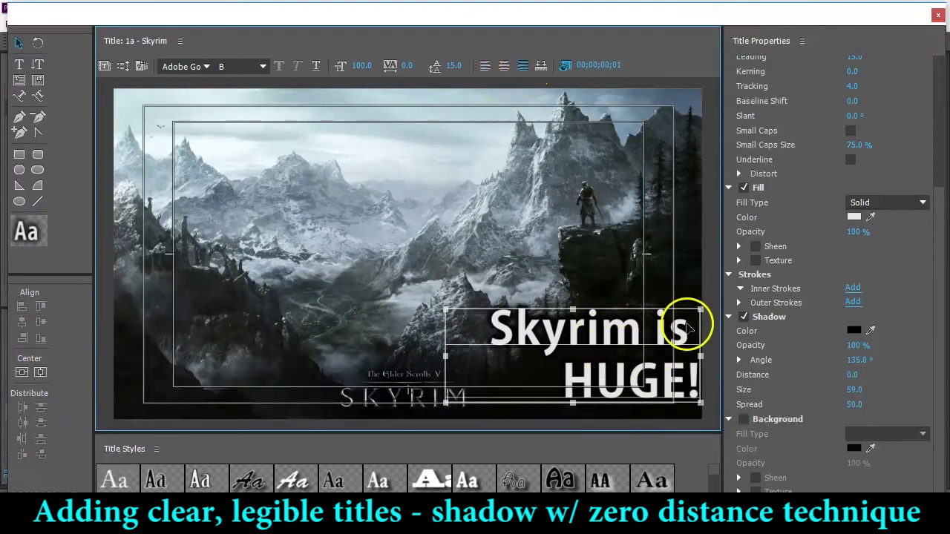
pyautogui.moveTo(642, 364); pyautogui.dragTo(611, 365)
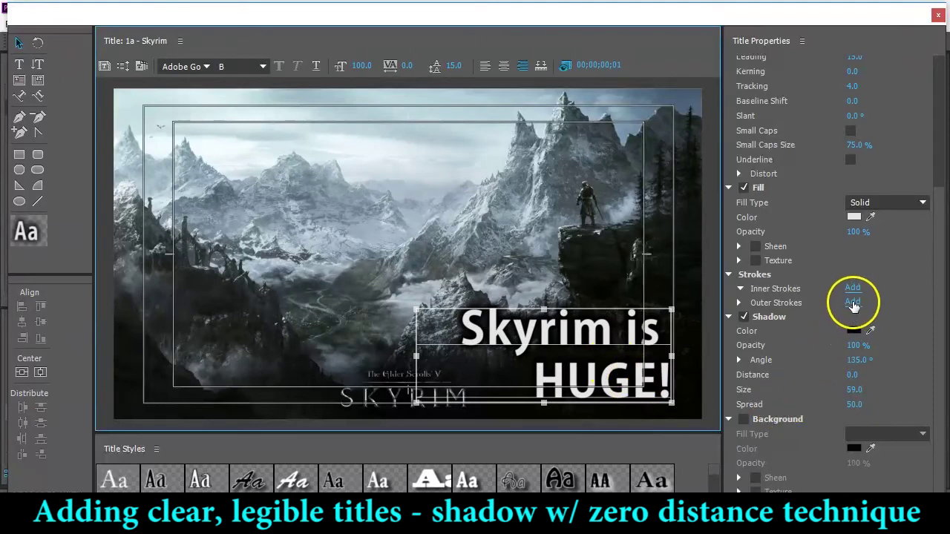
# Change the title text's fill to near-black and its shadow color to white (FFFFFF).
pyautogui.click(855, 216)
pyautogui.click(500, 191)
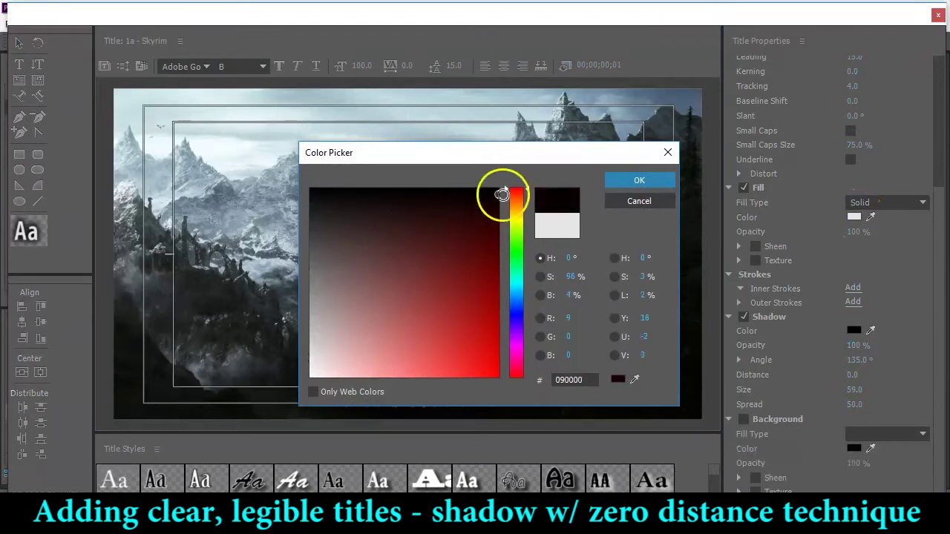
pyautogui.click(624, 182)
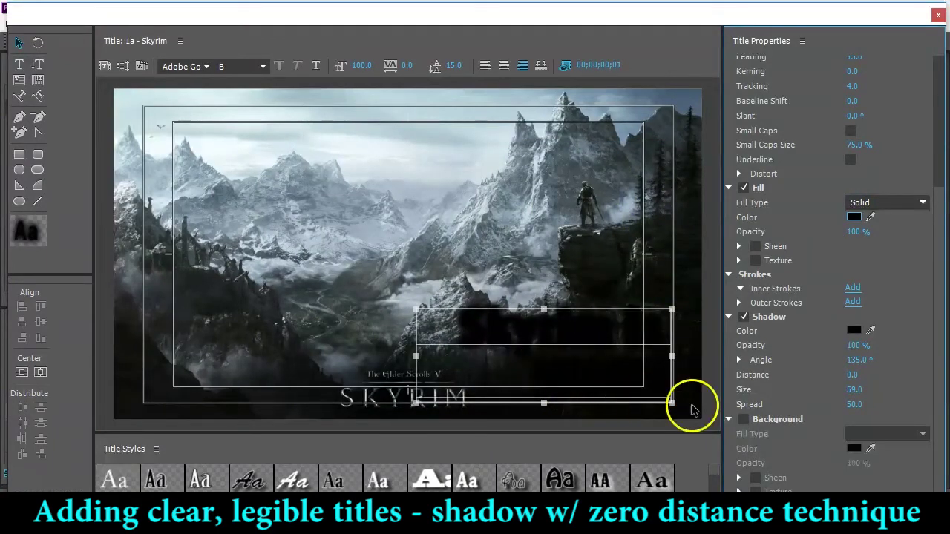
pyautogui.click(854, 330)
pyautogui.moveTo(413, 259); pyautogui.dragTo(307, 388)
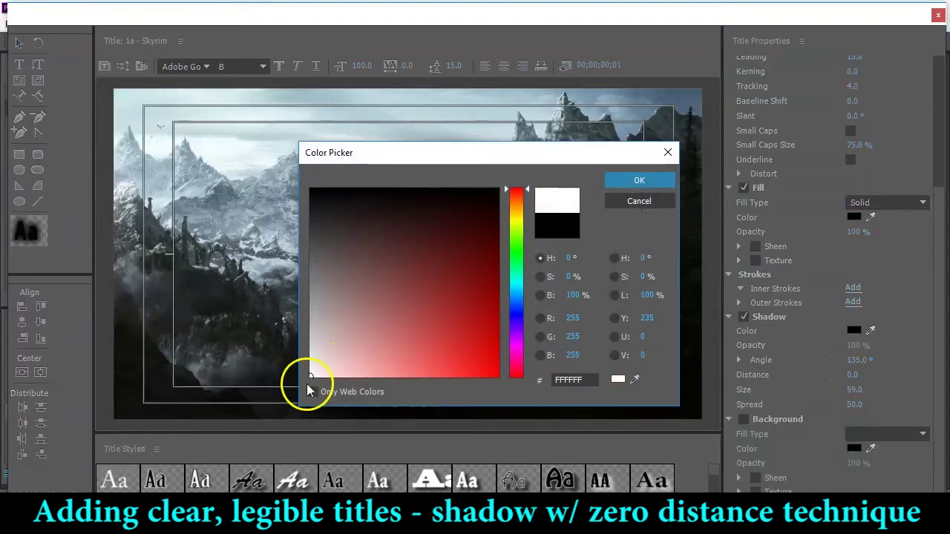
pyautogui.click(637, 178)
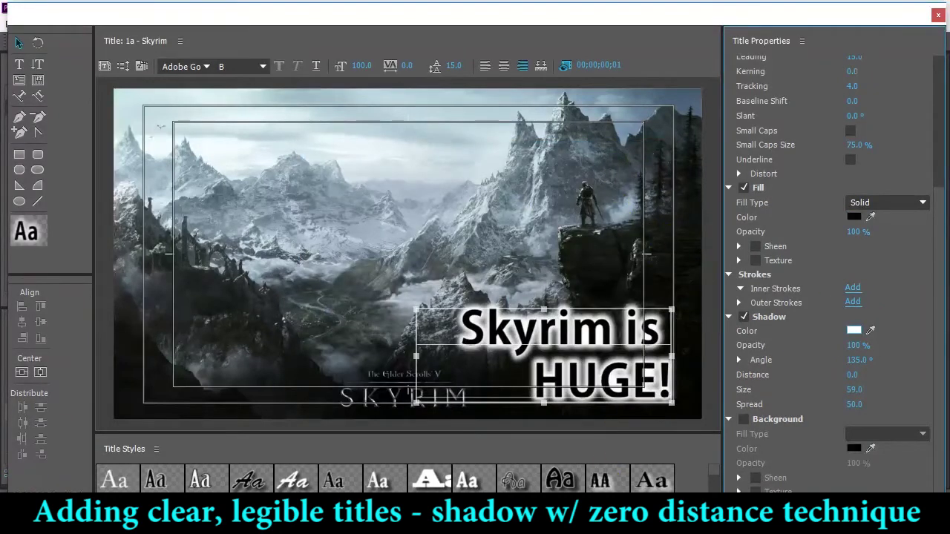
# Close the title window, place the 1a - Skyrim title on track V2 above the first image, and play back the result.
pyautogui.click(938, 15)
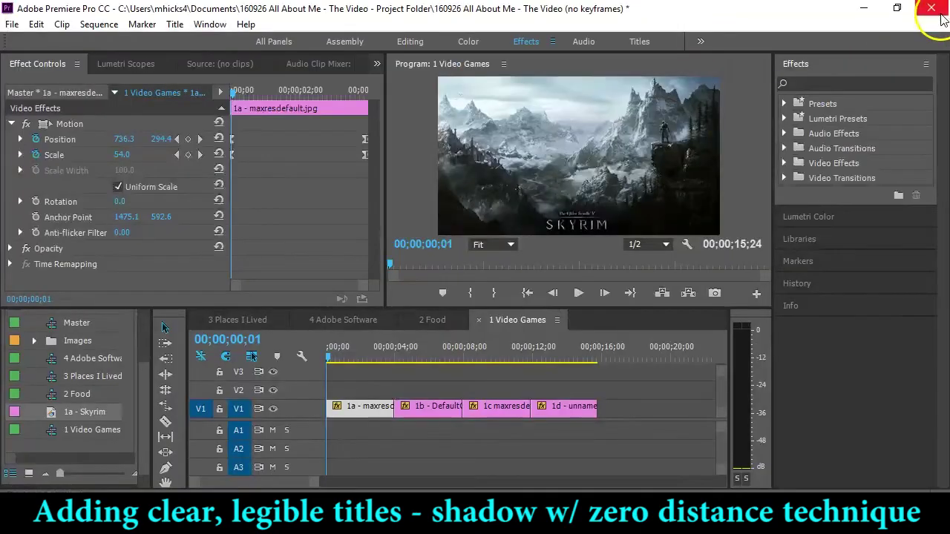
pyautogui.click(325, 360)
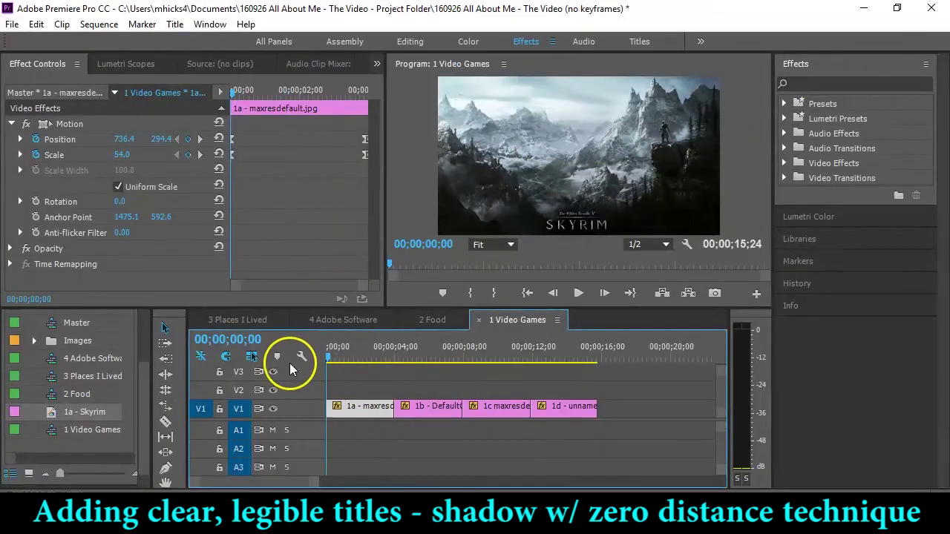
pyautogui.moveTo(49, 418); pyautogui.dragTo(308, 401)
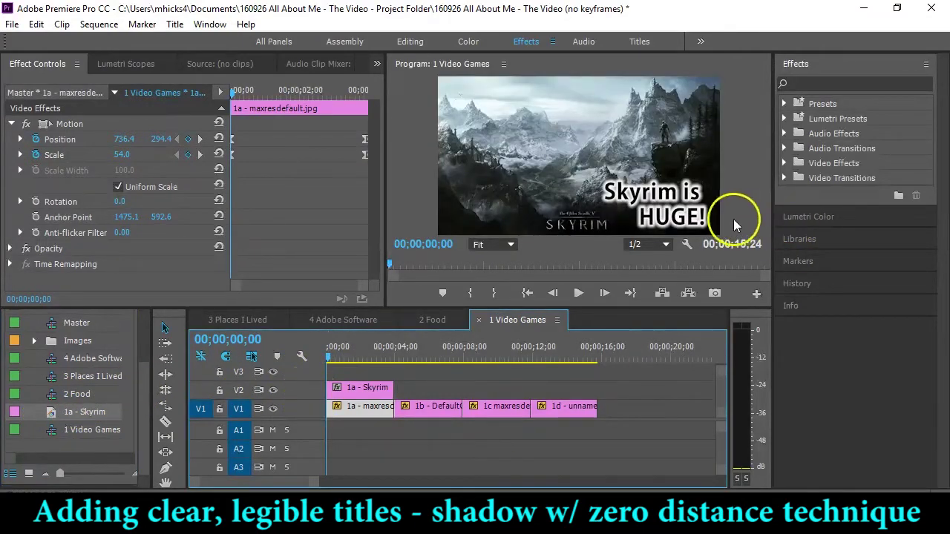
pyautogui.press('space')
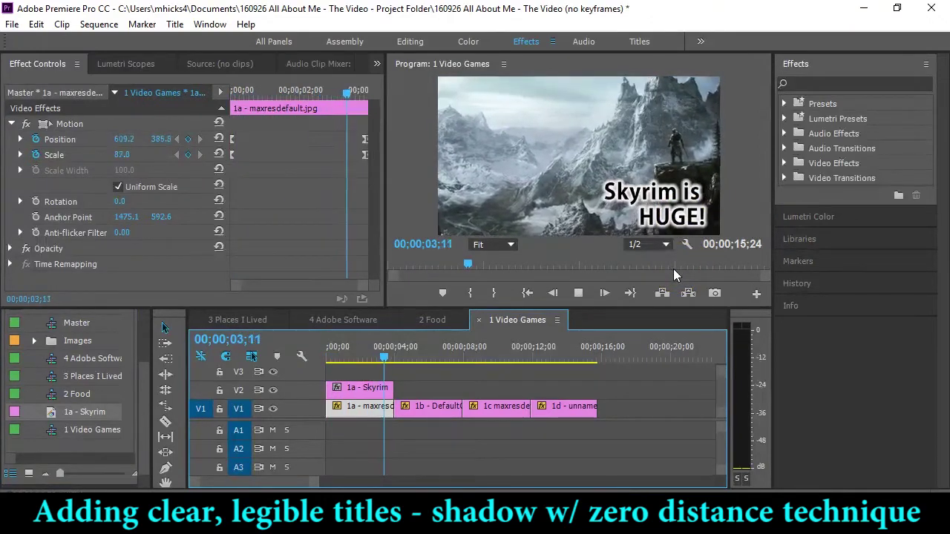
pyautogui.press('space')
pyautogui.click(659, 272)
pyautogui.moveTo(392, 348); pyautogui.dragTo(369, 356)
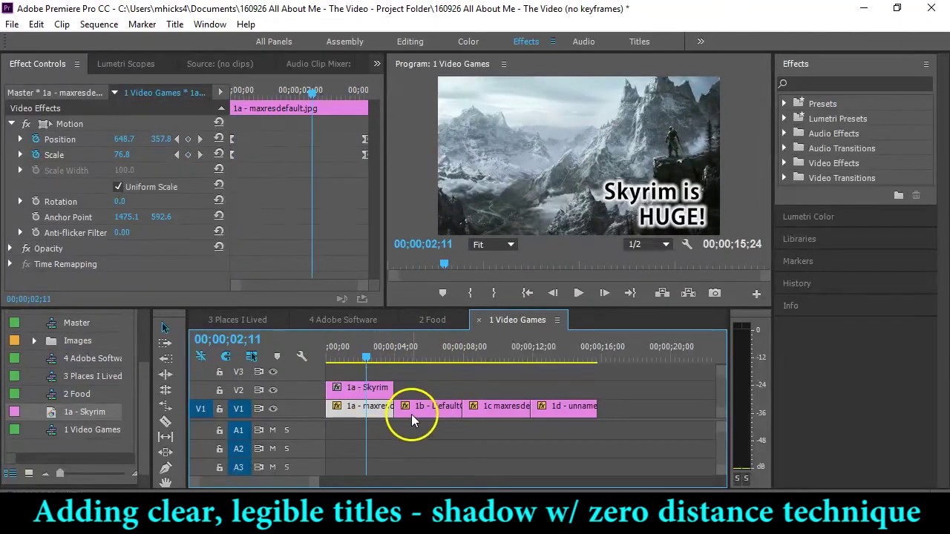
# With the playhead over the second image, reopen the 1a - Skyrim title and create a new title based on it named "1b - Fallout".
pyautogui.click(414, 355)
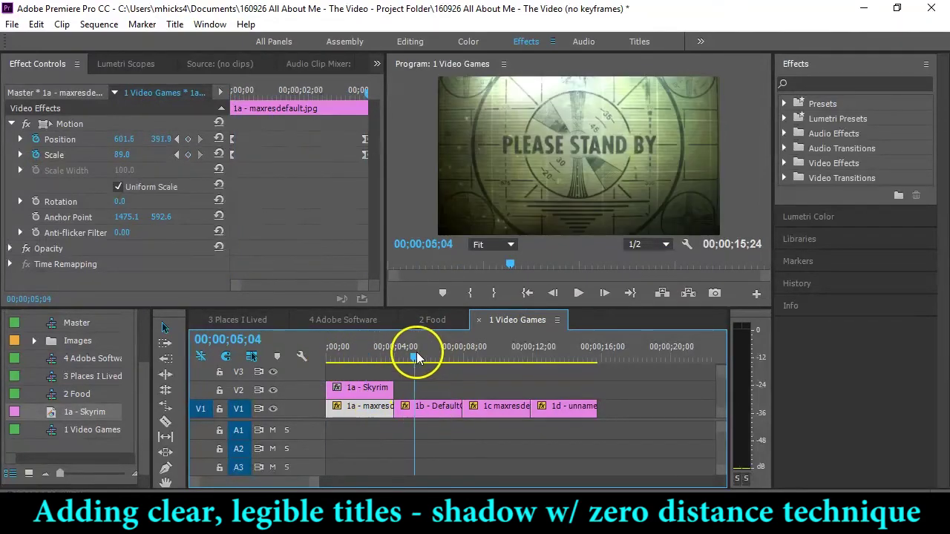
pyautogui.click(430, 406)
pyautogui.doubleClick(377, 391)
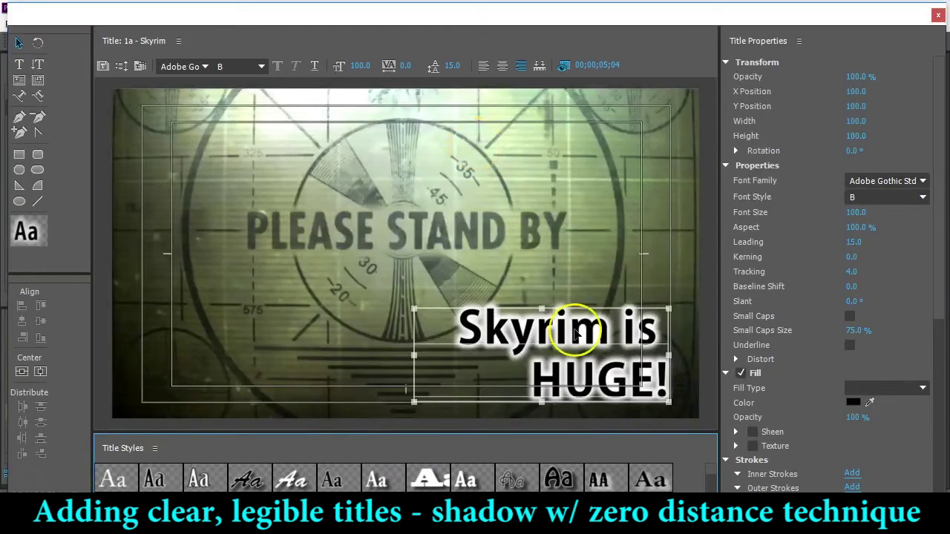
pyautogui.moveTo(596, 359); pyautogui.dragTo(613, 376)
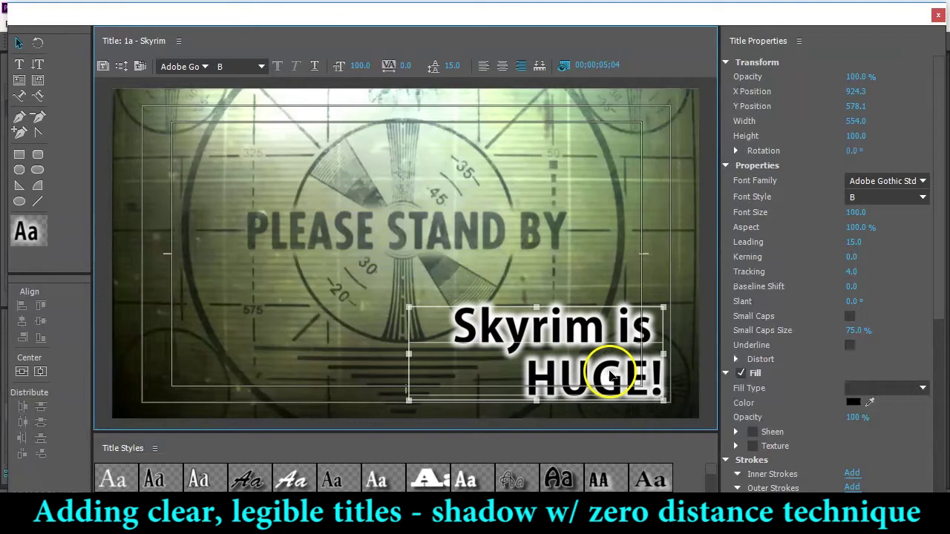
pyautogui.click(103, 67)
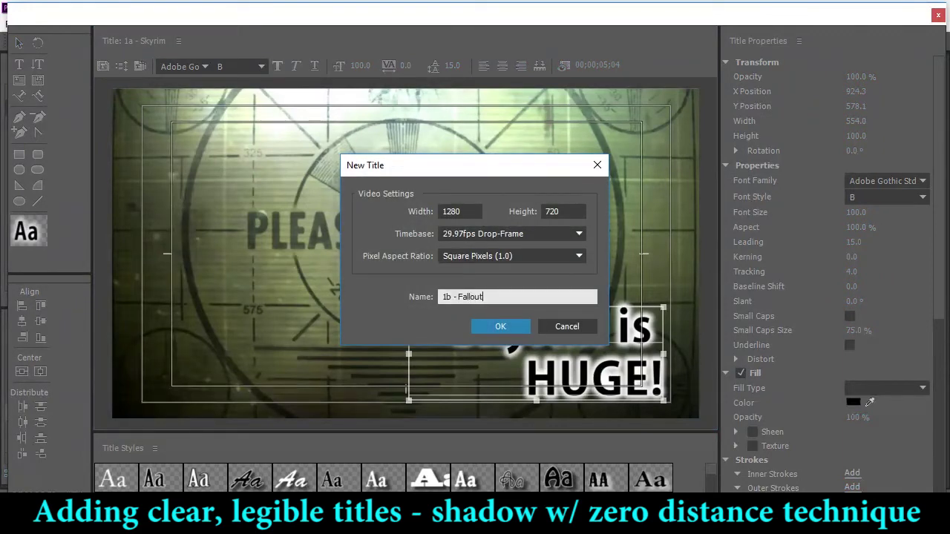
pyautogui.press('Return')
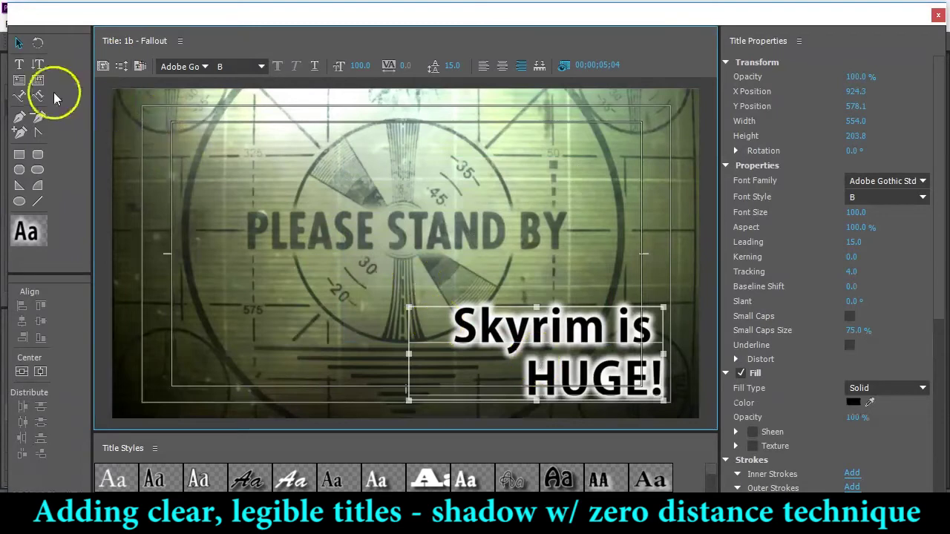
# Replace the text of the 1b - Fallout title with "Fallout has always", with the last two words on the second line.
pyautogui.click(19, 65)
pyautogui.click(457, 317)
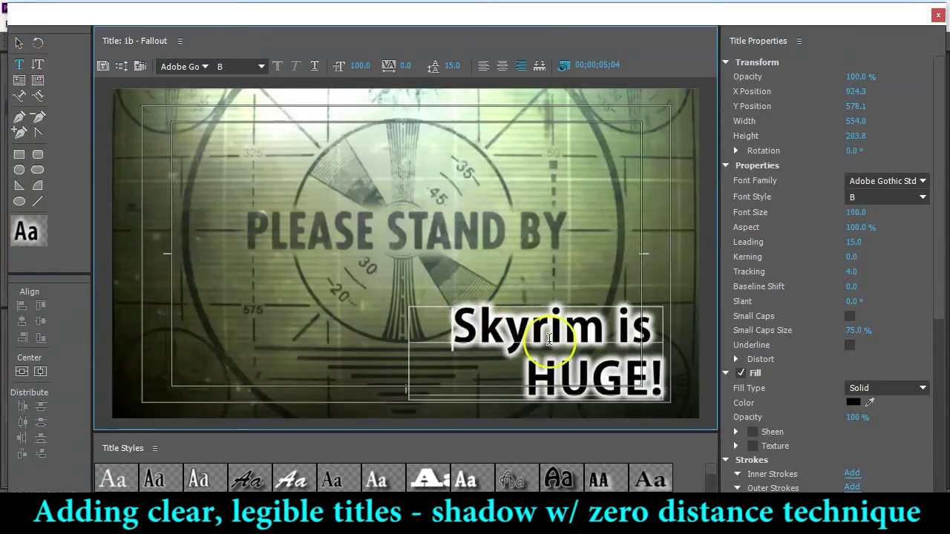
pyautogui.hotkey('ctrl', 'a')
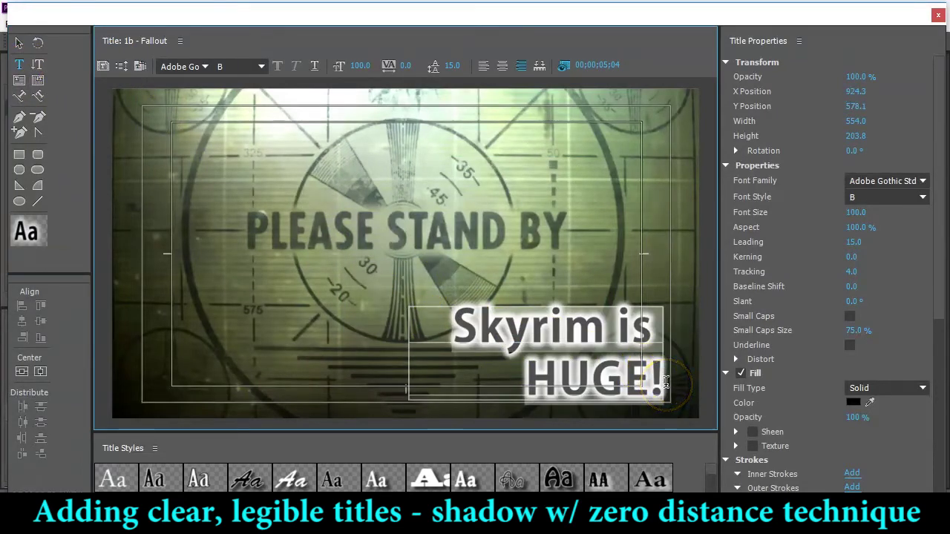
pyautogui.write('Fallout')
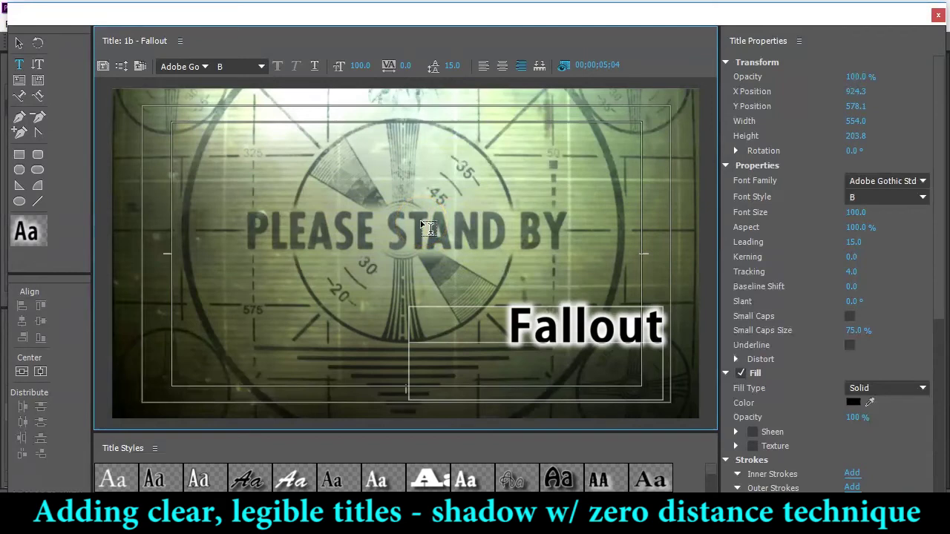
pyautogui.write('has always')
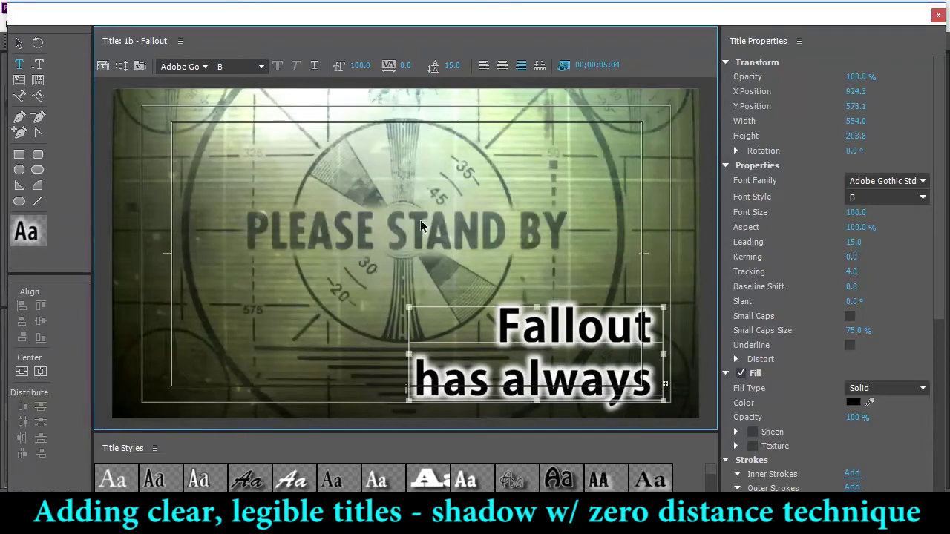
pyautogui.click(20, 42)
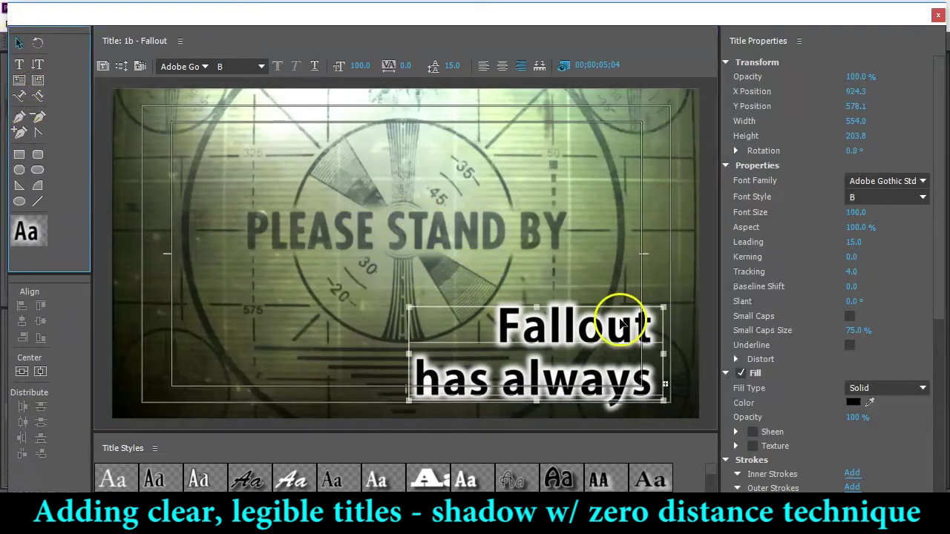
# Fit "Fallout has always been fun" on one line low in the frame, using a text box about 1133 wide and font size 84.
pyautogui.moveTo(538, 303); pyautogui.dragTo(538, 243)
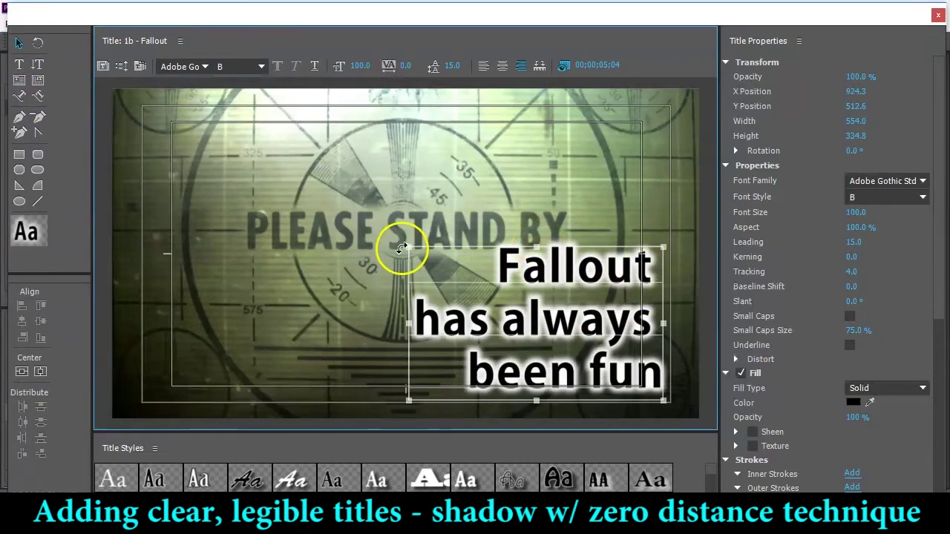
pyautogui.moveTo(411, 323); pyautogui.dragTo(143, 324)
pyautogui.moveTo(401, 249); pyautogui.dragTo(399, 326)
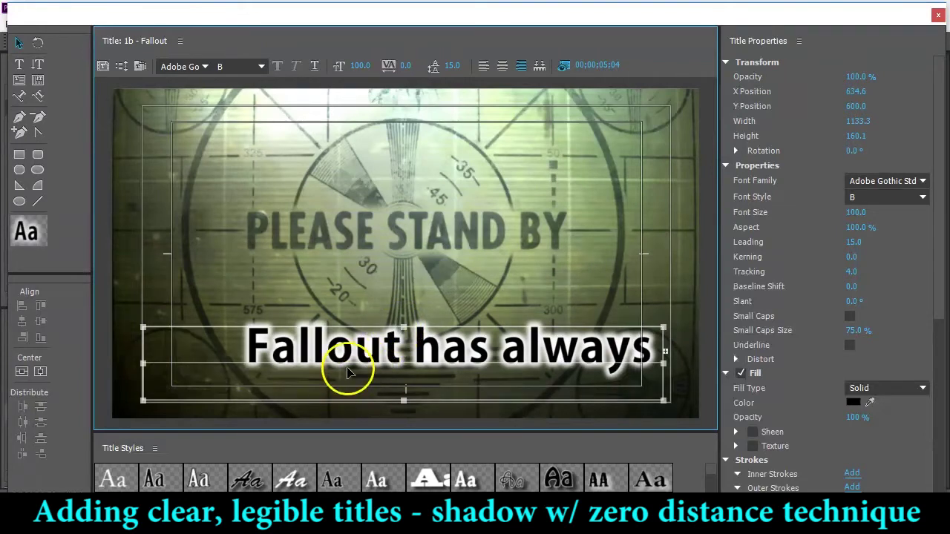
pyautogui.moveTo(358, 64)
pyautogui.mouseDown()
pyautogui.moveTo(334, 65)
pyautogui.moveTo(343, 69)
pyautogui.mouseUp()
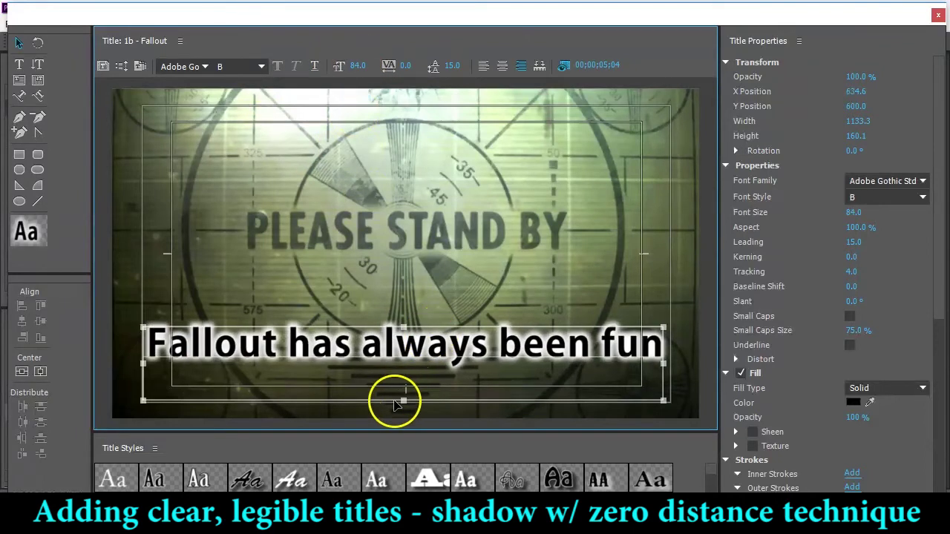
pyautogui.moveTo(402, 400)
pyautogui.mouseDown()
pyautogui.moveTo(403, 372)
pyautogui.moveTo(416, 388)
pyautogui.mouseUp()
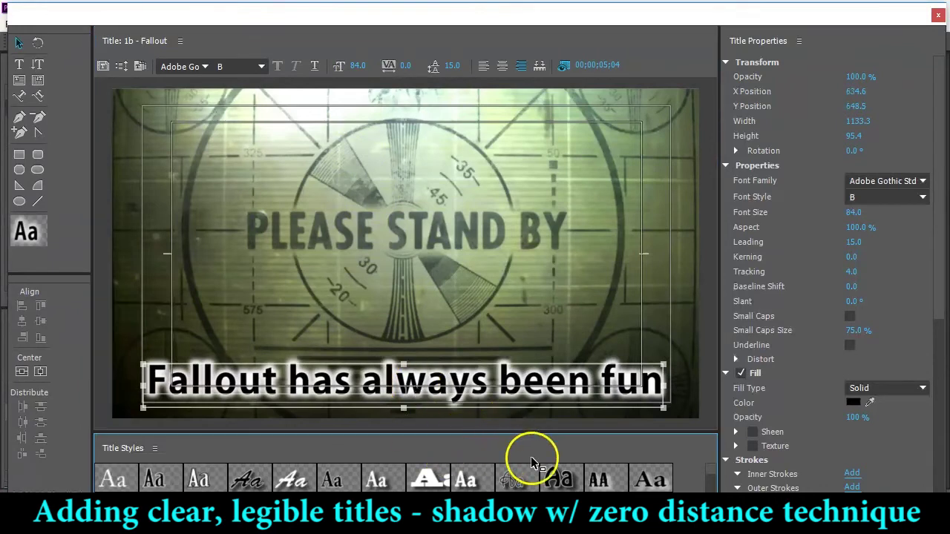
pyautogui.click(551, 329)
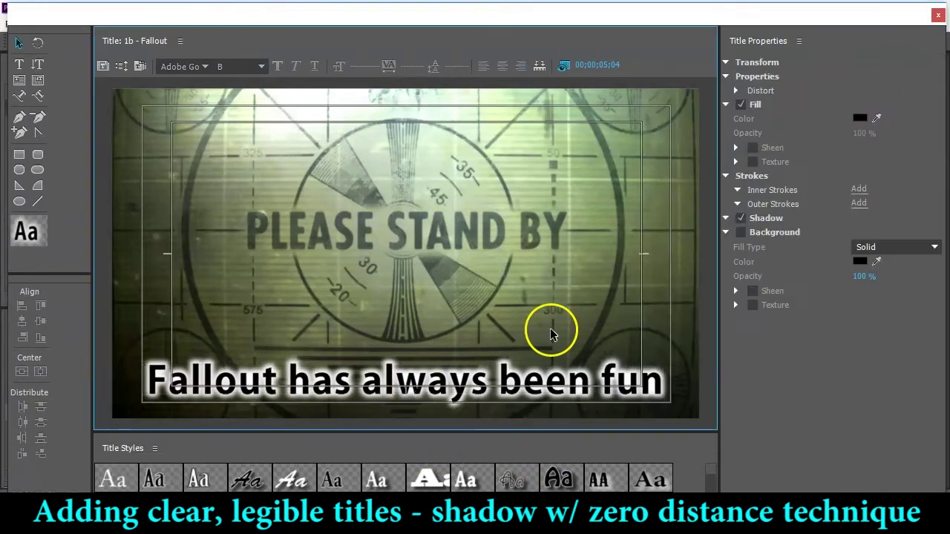
pyautogui.click(937, 15)
# Place the 1b - Fallout title on track V2 above the second image and preview the result.
pyautogui.moveTo(52, 412); pyautogui.dragTo(401, 394)
pyautogui.moveTo(424, 356); pyautogui.dragTo(386, 365)
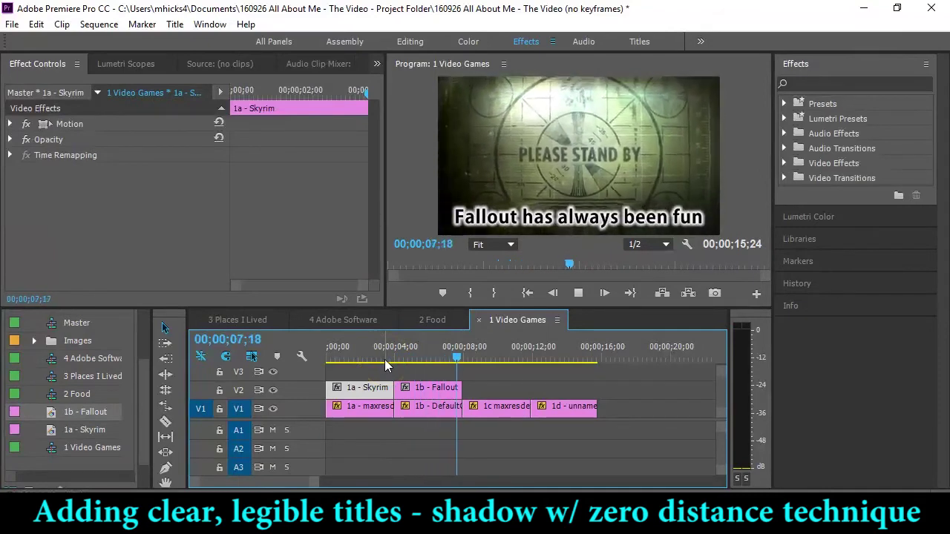
pyautogui.press('space')
pyautogui.moveTo(393, 360); pyautogui.dragTo(441, 353)
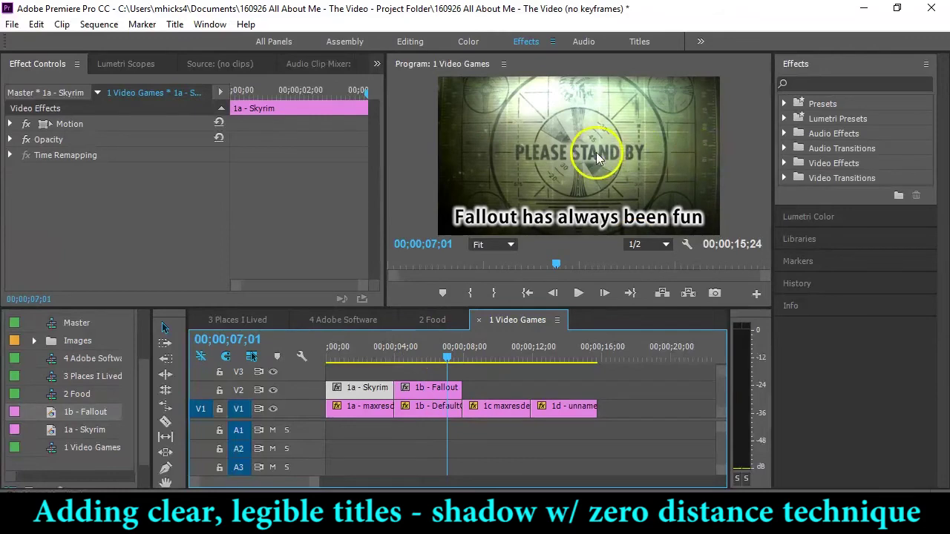
# With the playhead over the third image, reopen the 1b - Fallout title and create a new title based on it named "1c - Alliances".
pyautogui.moveTo(463, 363); pyautogui.dragTo(478, 414)
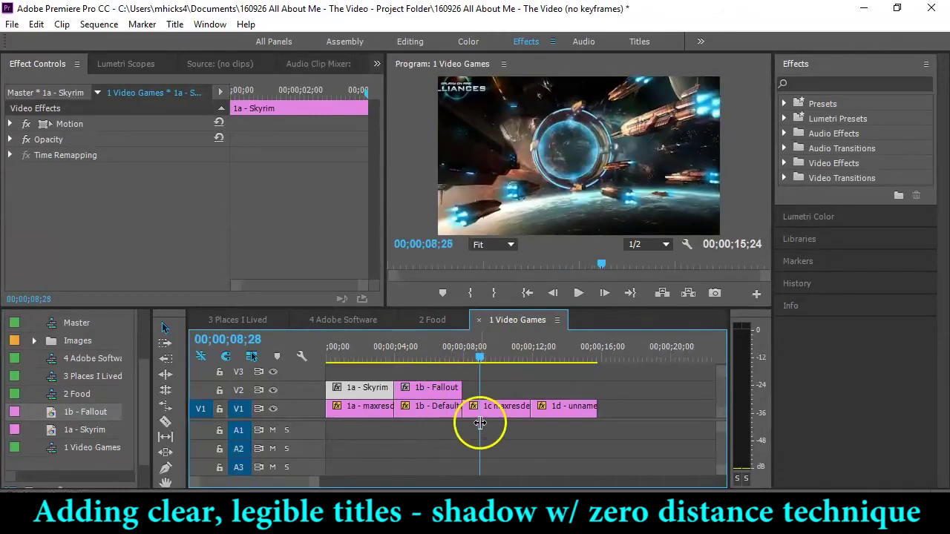
pyautogui.click(492, 412)
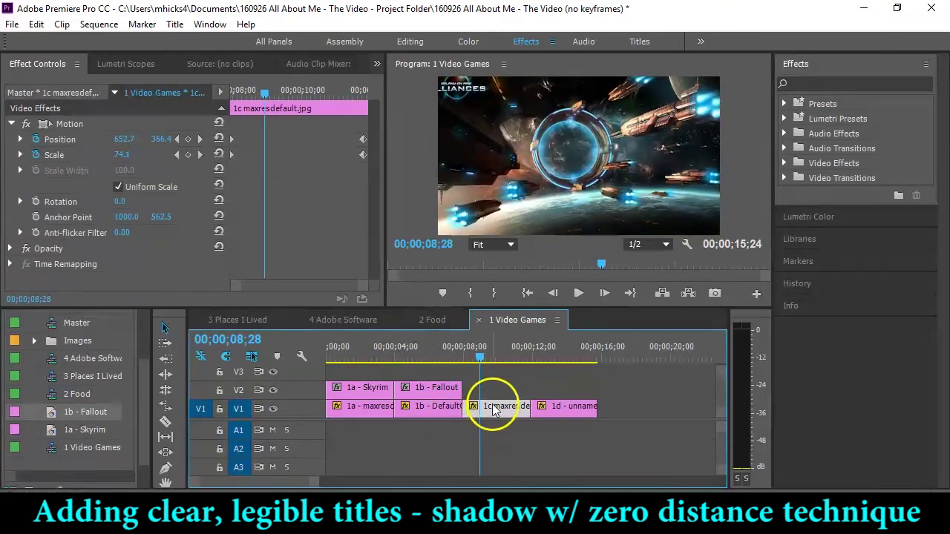
pyautogui.doubleClick(443, 393)
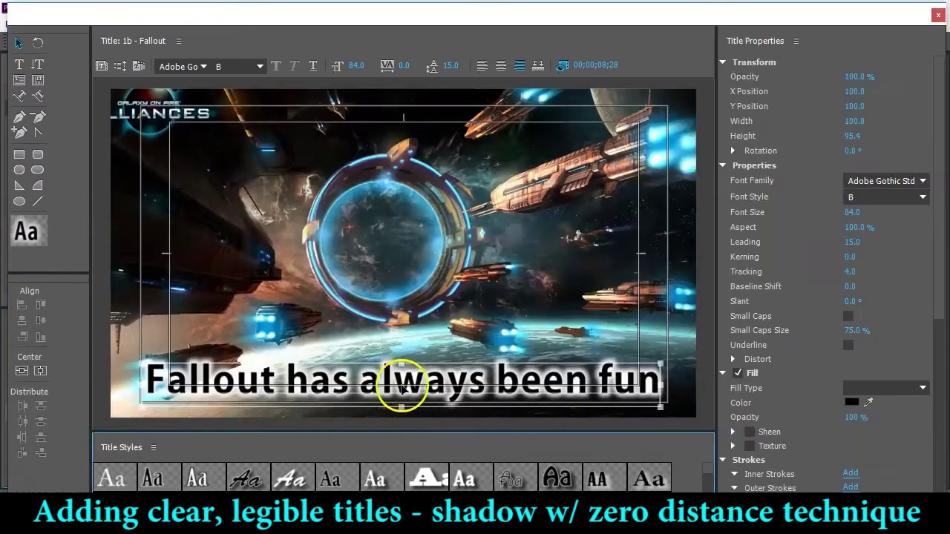
pyautogui.doubleClick(401, 388)
pyautogui.click(105, 65)
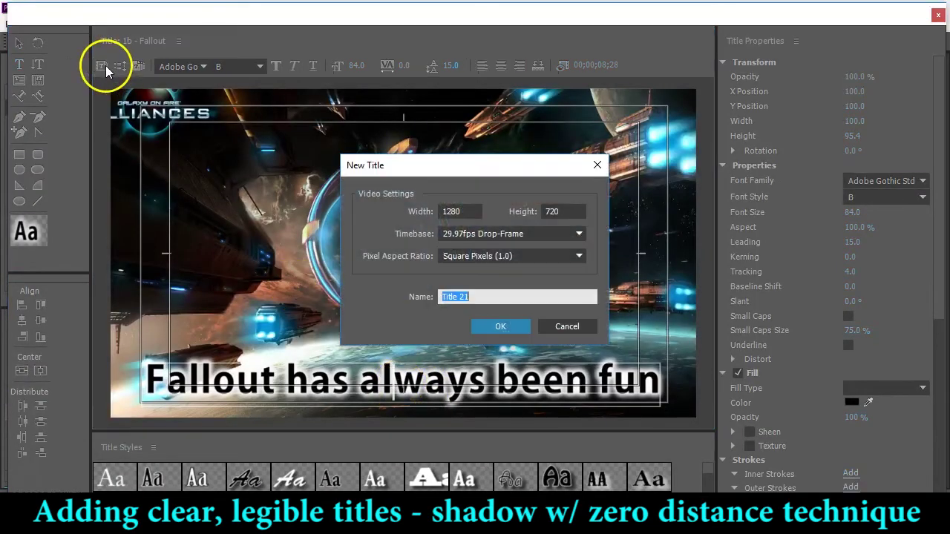
pyautogui.write('1c - Alliances')
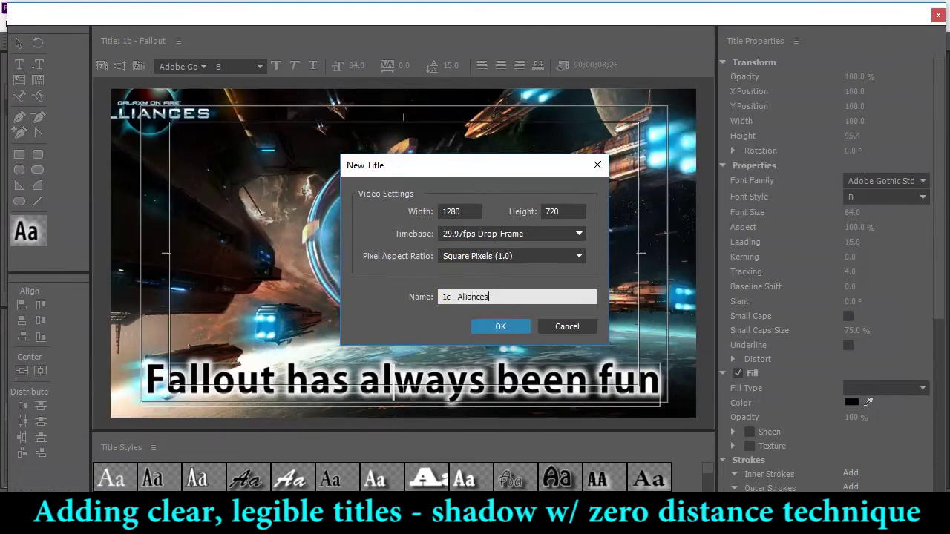
pyautogui.click(526, 327)
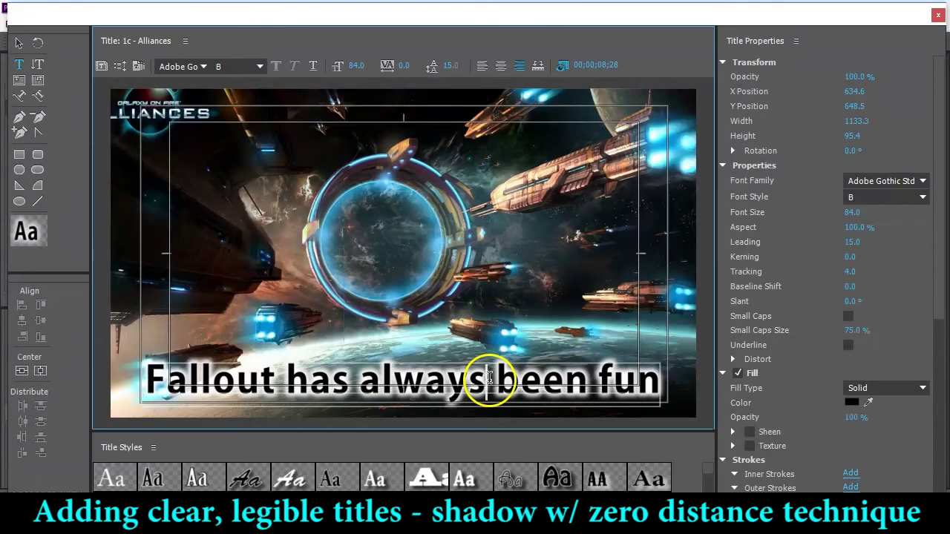
# Replace the text of the 1c - Alliances title with "My Mobile Game".
pyautogui.hotkey('ctrl', 'a')
pyautogui.write('My')
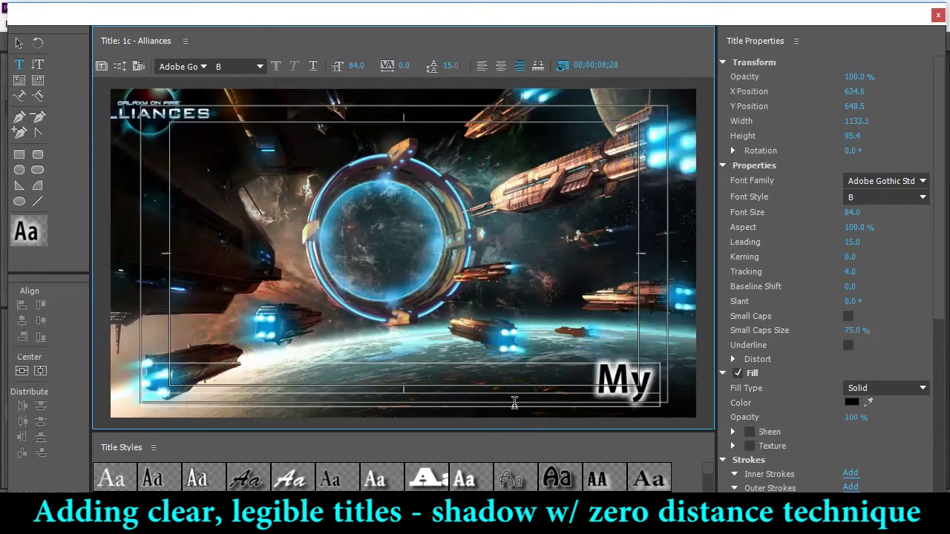
pyautogui.write(' Mobile Game')
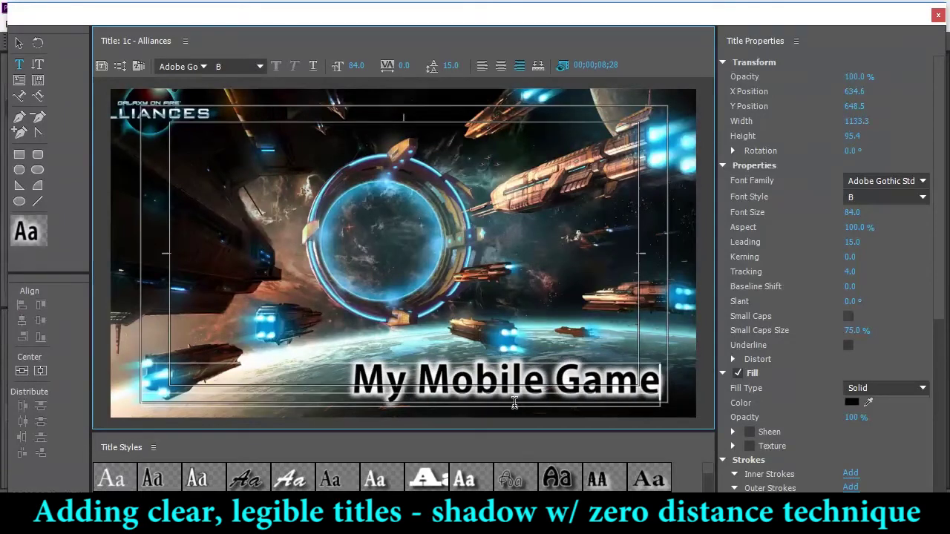
# Resize the "My Mobile Game" text box to about 679 by 172, position the text in the frame's lower-right corner, and close the title window.
pyautogui.click(18, 42)
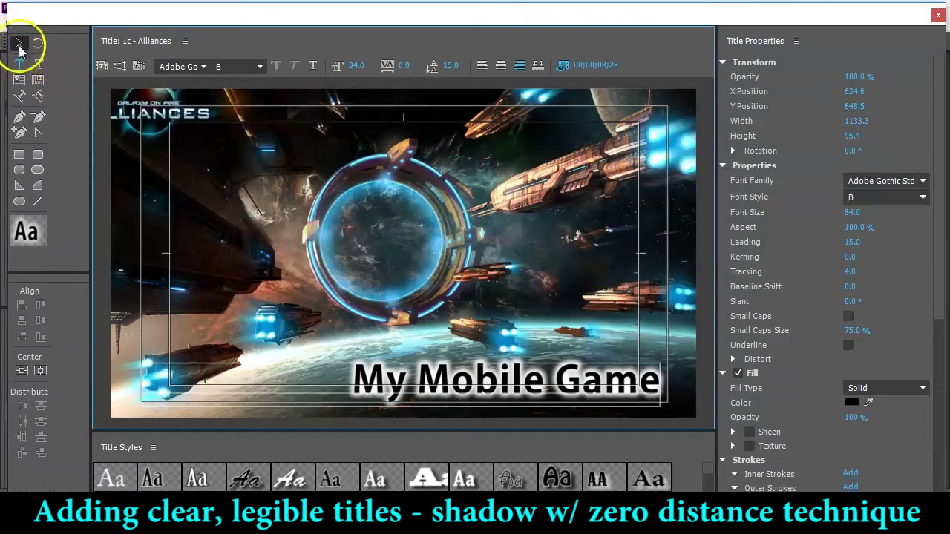
pyautogui.click(145, 385)
pyautogui.moveTo(348, 384); pyautogui.dragTo(348, 384)
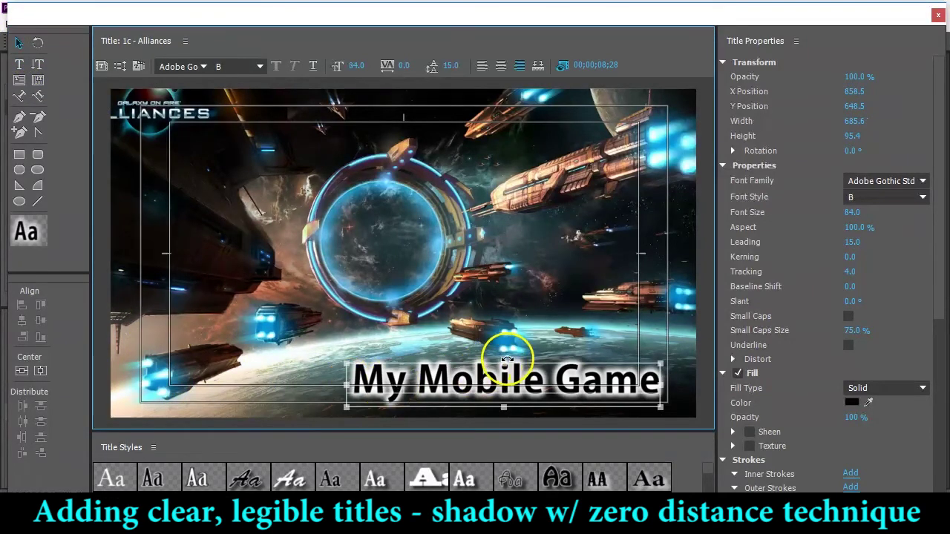
pyautogui.moveTo(503, 362); pyautogui.dragTo(506, 327)
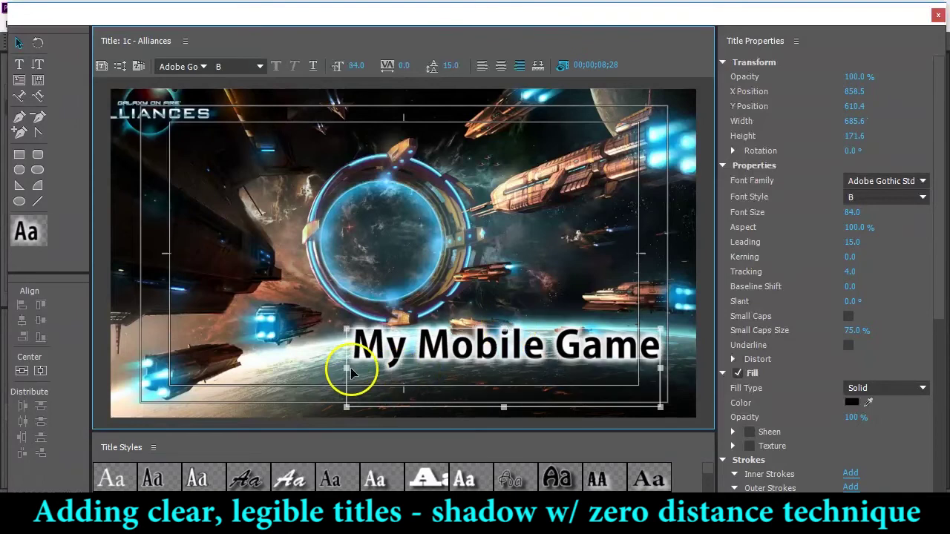
pyautogui.moveTo(401, 365); pyautogui.dragTo(408, 365)
pyautogui.moveTo(492, 369); pyautogui.dragTo(348, 380)
pyautogui.moveTo(475, 368); pyautogui.dragTo(482, 404)
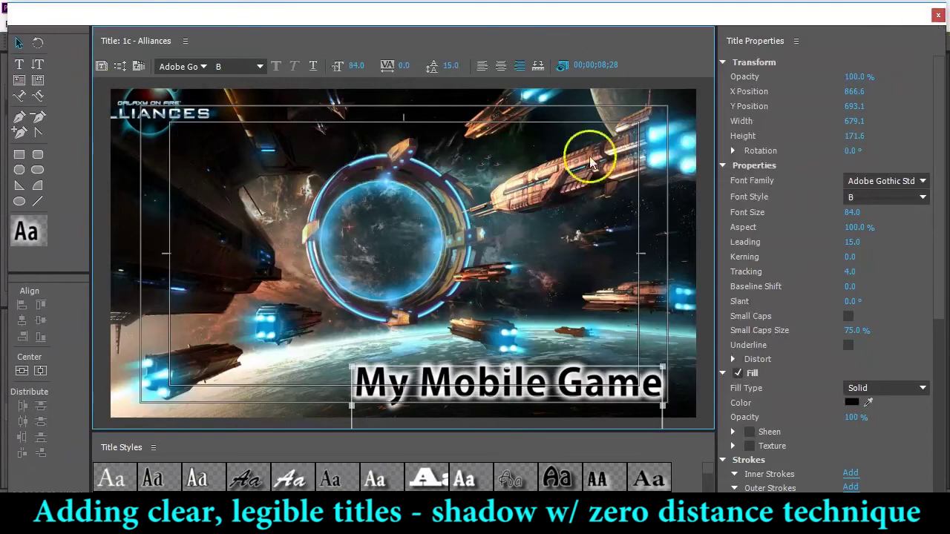
pyautogui.click(938, 15)
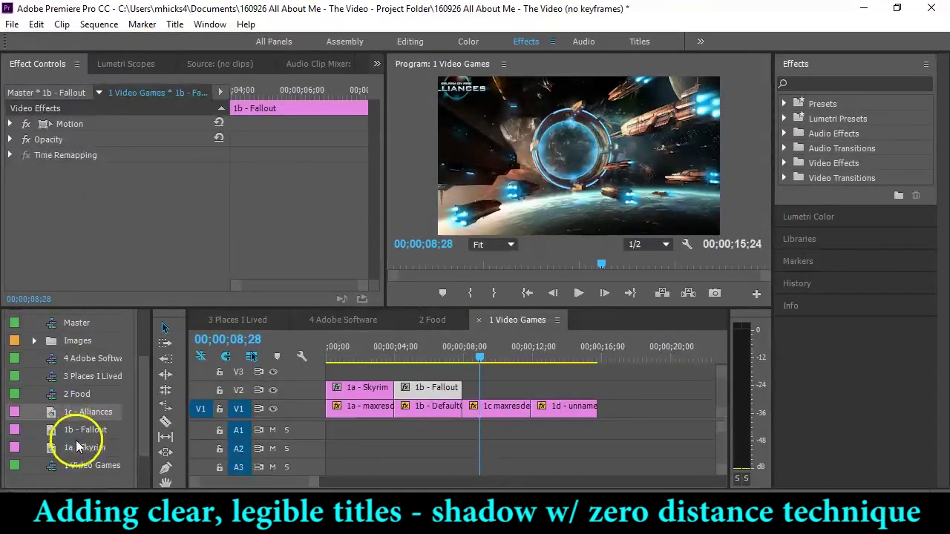
# Move the 1c - Alliances, 1b - Fallout and 1a - Skyrim titles into the Titles bin of the project.
pyautogui.moveTo(140, 380)
pyautogui.mouseDown()
pyautogui.moveTo(141, 402)
pyautogui.moveTo(145, 357)
pyautogui.moveTo(147, 366)
pyautogui.mouseUp()
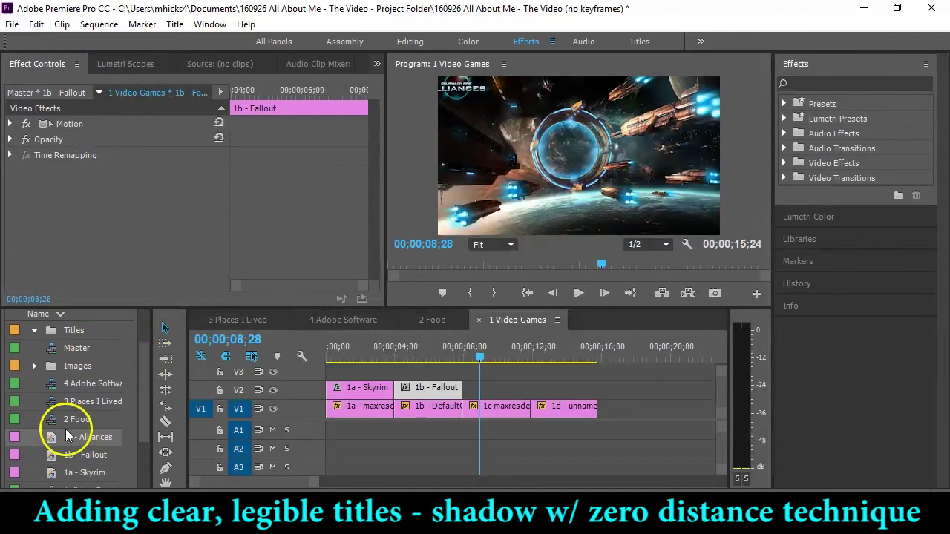
pyautogui.moveTo(50, 366); pyautogui.dragTo(63, 331)
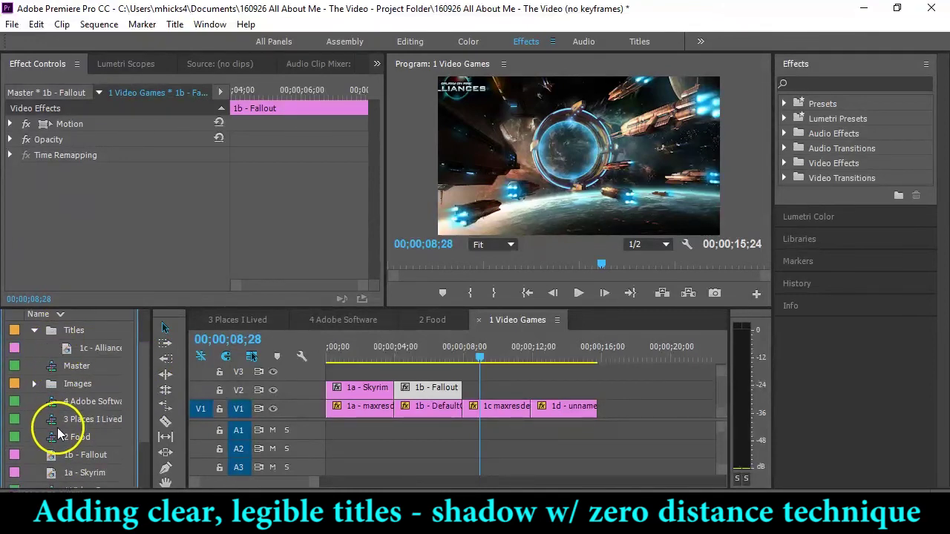
pyautogui.moveTo(55, 453); pyautogui.dragTo(59, 334)
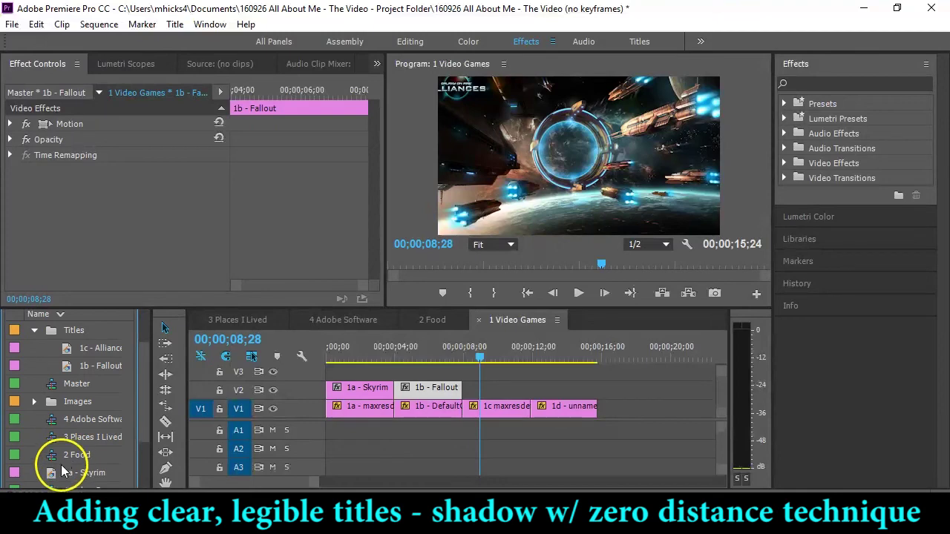
pyautogui.moveTo(51, 472); pyautogui.dragTo(66, 350)
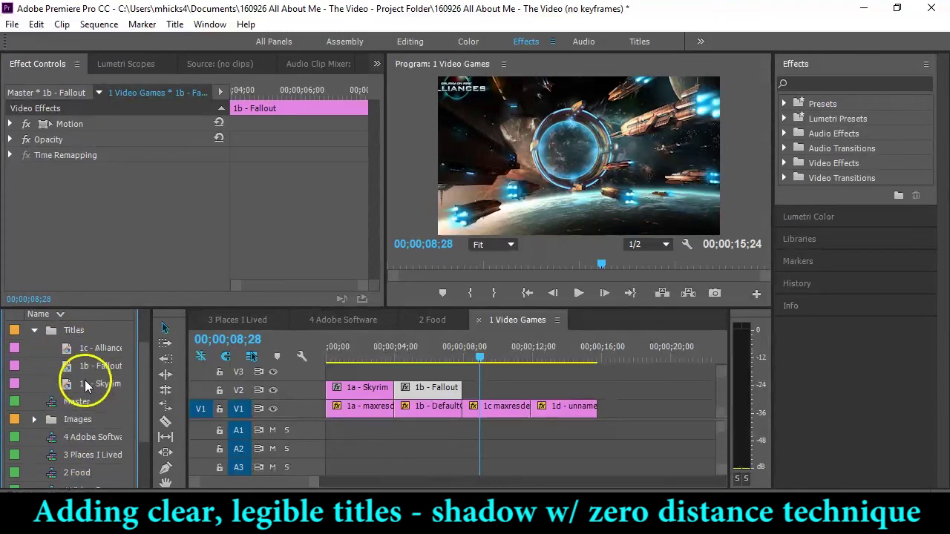
# Place the 1c - Alliances title on track V2 above the third image and play back the sequence from the start.
pyautogui.click(79, 353)
pyautogui.moveTo(90, 351); pyautogui.dragTo(460, 360)
pyautogui.press('space')
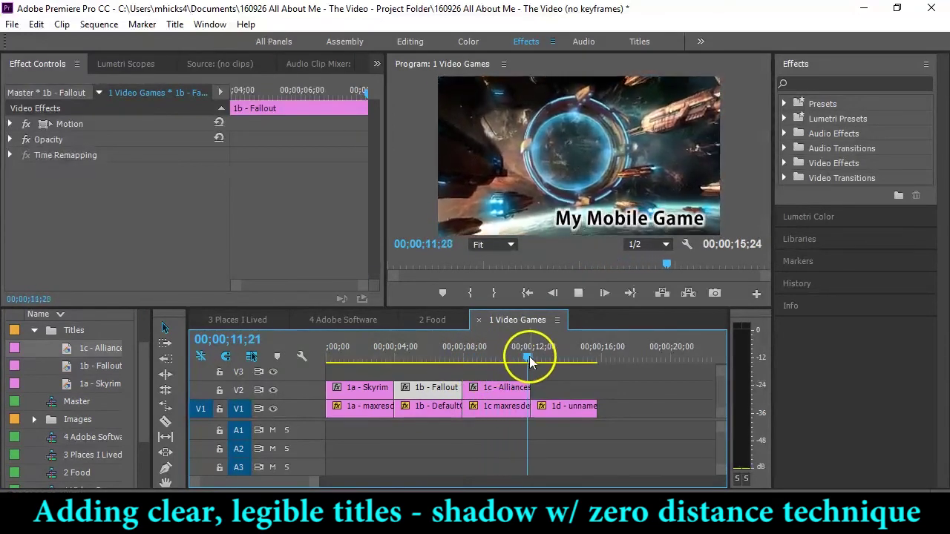
pyautogui.press('Home')
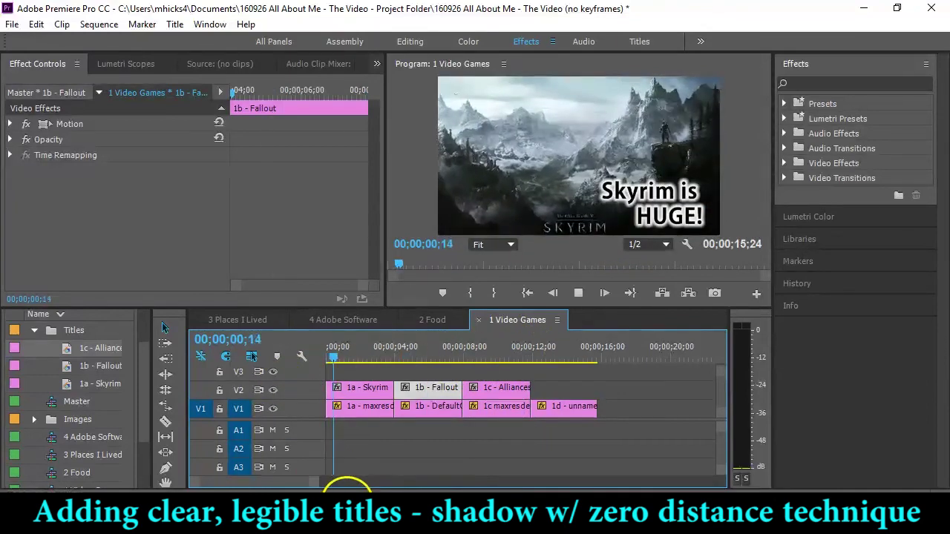